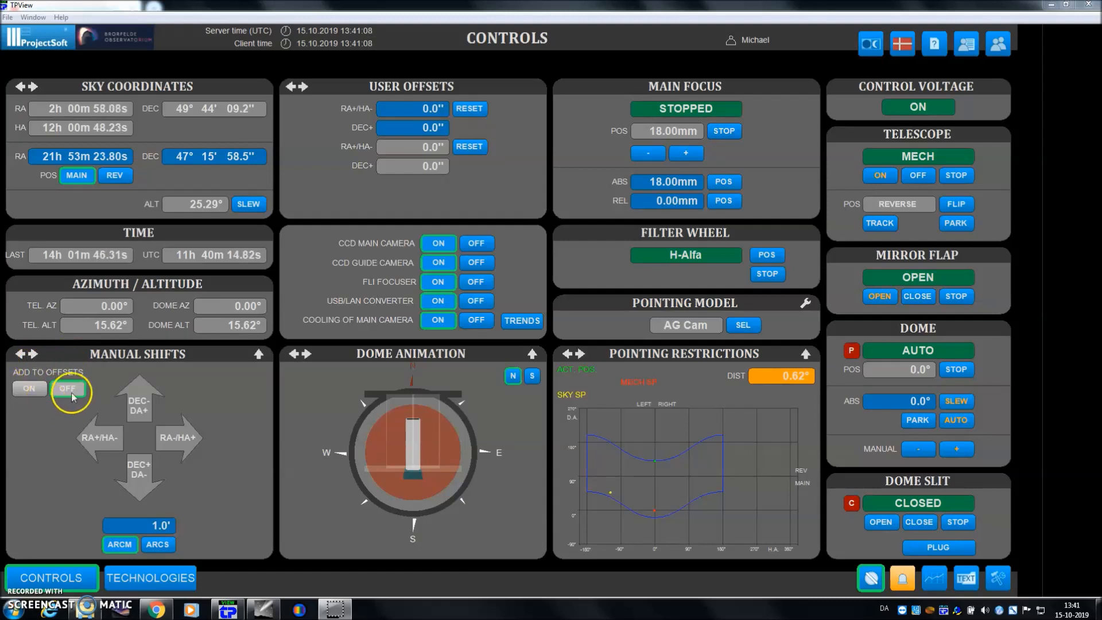
# - Replace the Manual Shifts display with Meteo Data and examine the outside humidity
pyautogui.click(33, 354)
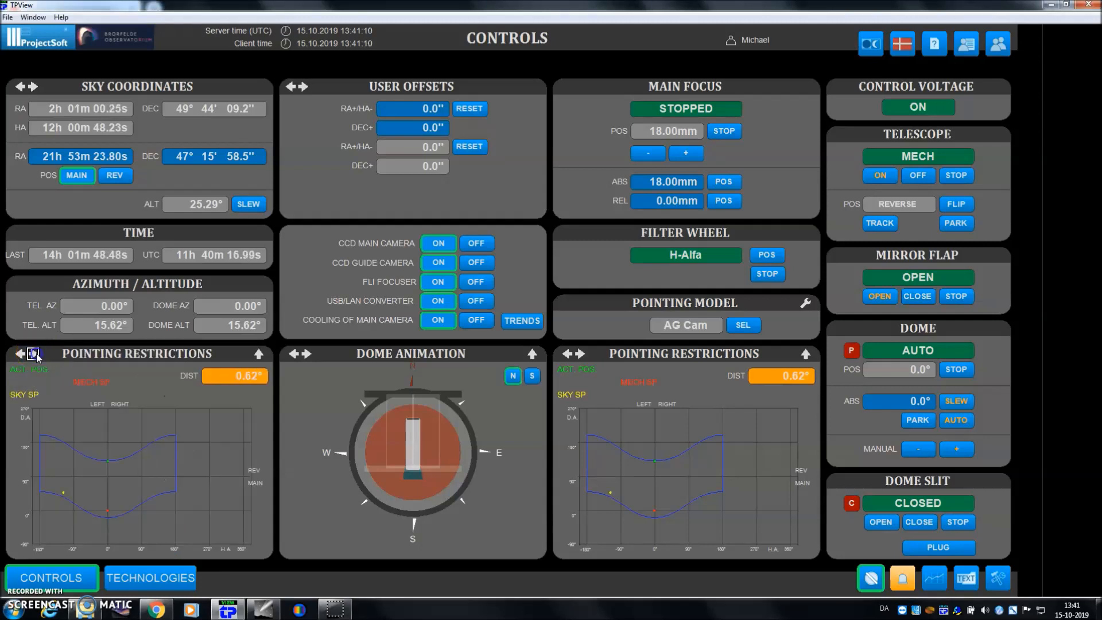
pyautogui.click(33, 353)
pyautogui.click(33, 353)
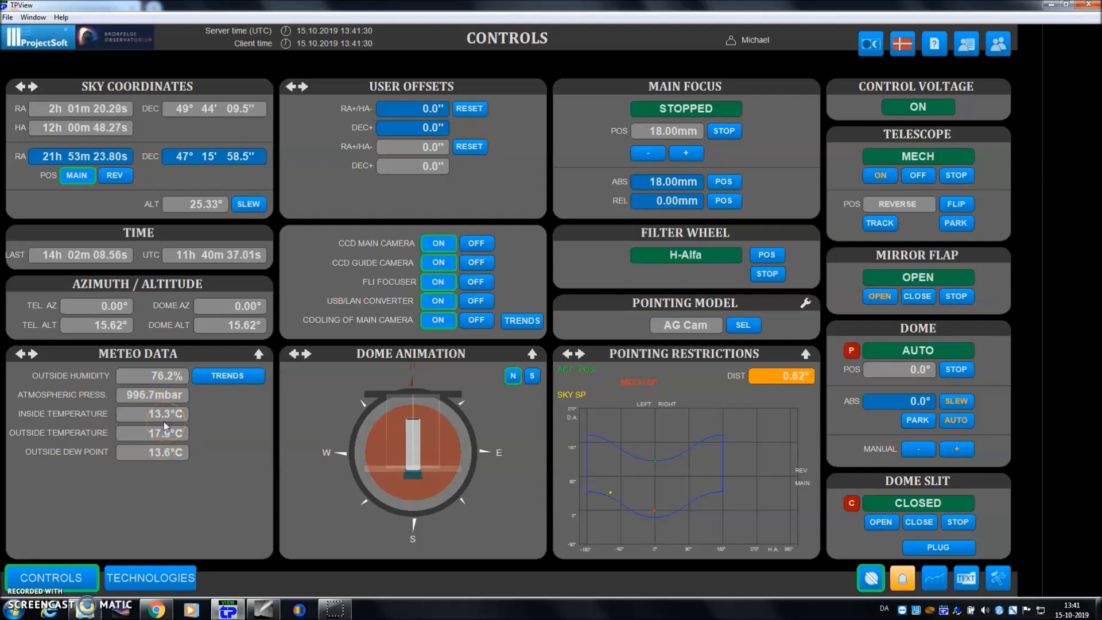
pyautogui.click(144, 376)
pyautogui.click(168, 379)
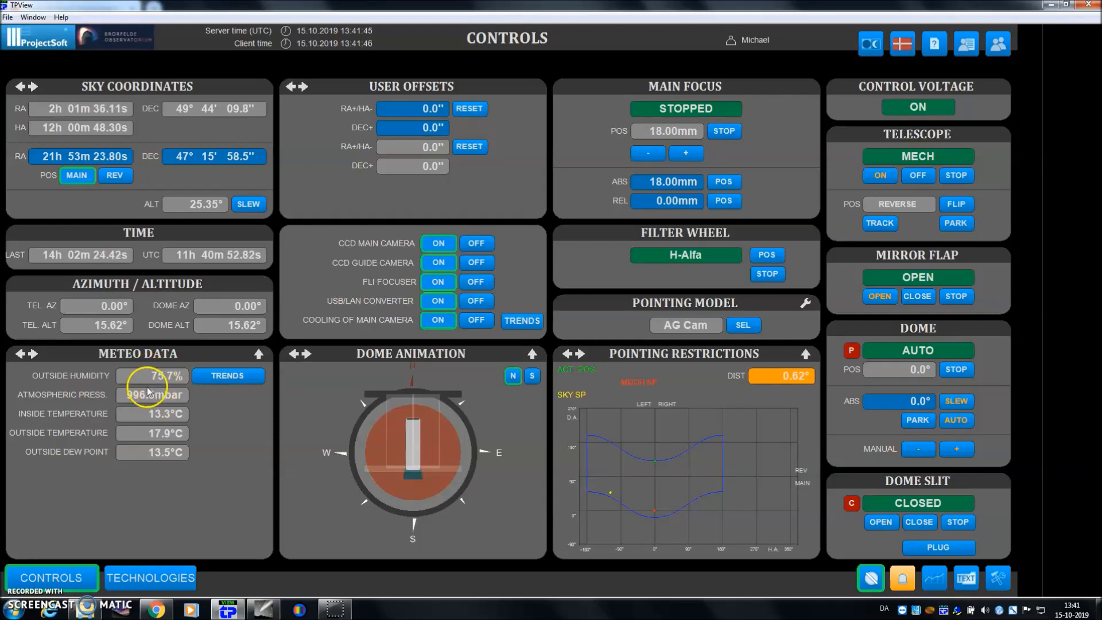
# - Switch the Meteo Data display to Manual Control
pyautogui.click(20, 353)
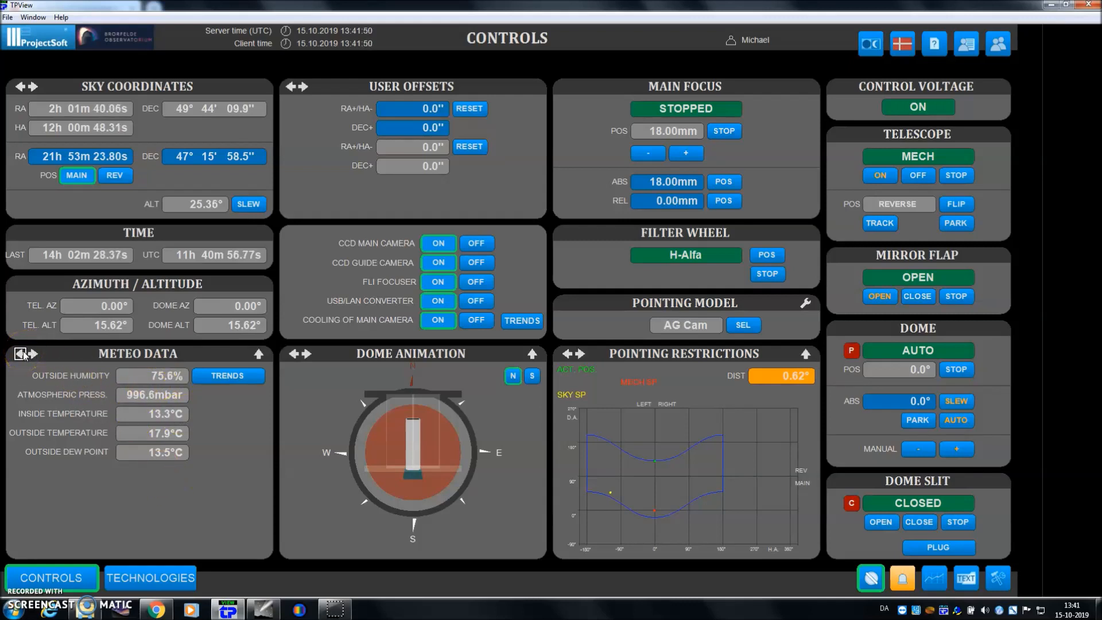
pyautogui.click(20, 354)
pyautogui.click(20, 354)
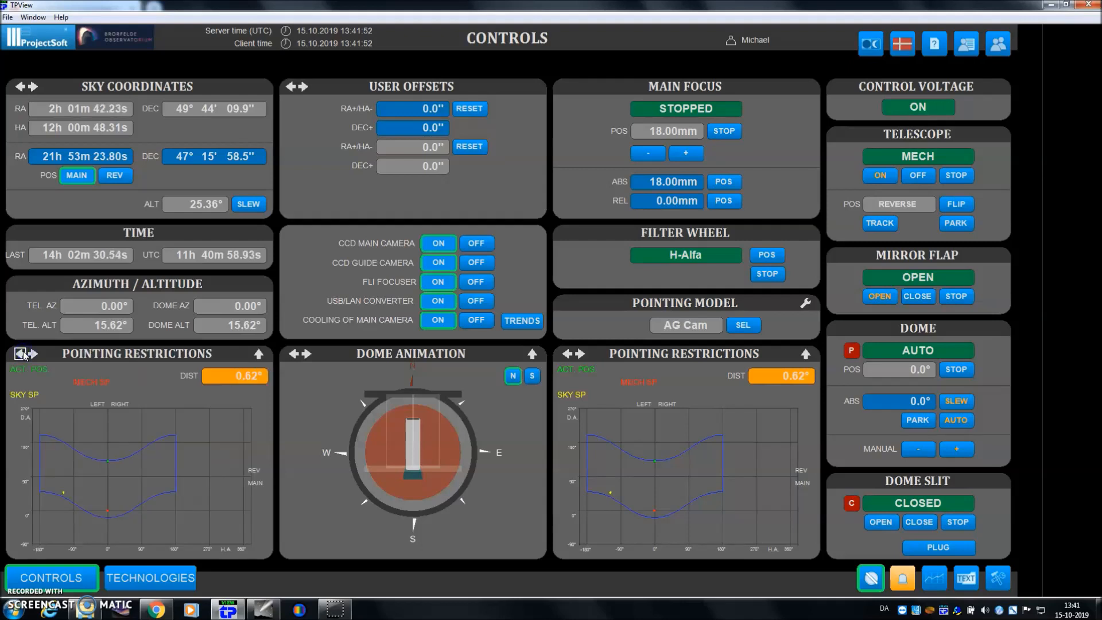
pyautogui.click(21, 353)
pyautogui.click(20, 353)
# - Try moving the telescope manually in declination and right ascension at the T1 speed of 7200"/s
pyautogui.click(133, 475)
pyautogui.click(99, 438)
pyautogui.click(138, 476)
pyautogui.click(105, 441)
pyautogui.click(140, 470)
pyautogui.click(176, 439)
pyautogui.click(143, 474)
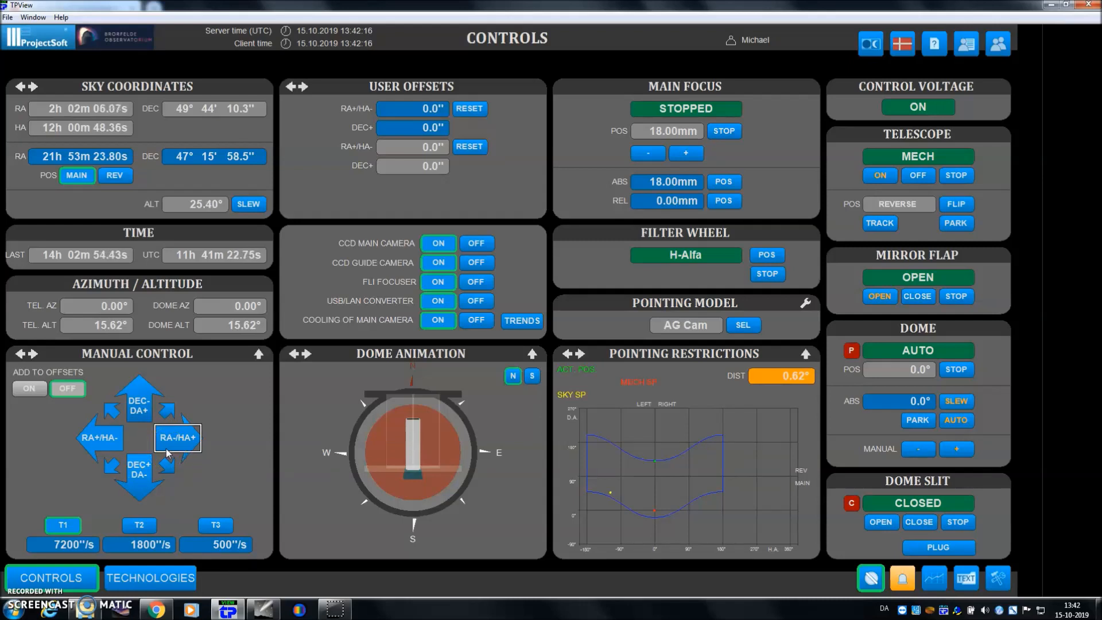
# - Return the Manual Control display to Meteo Data
pyautogui.click(33, 355)
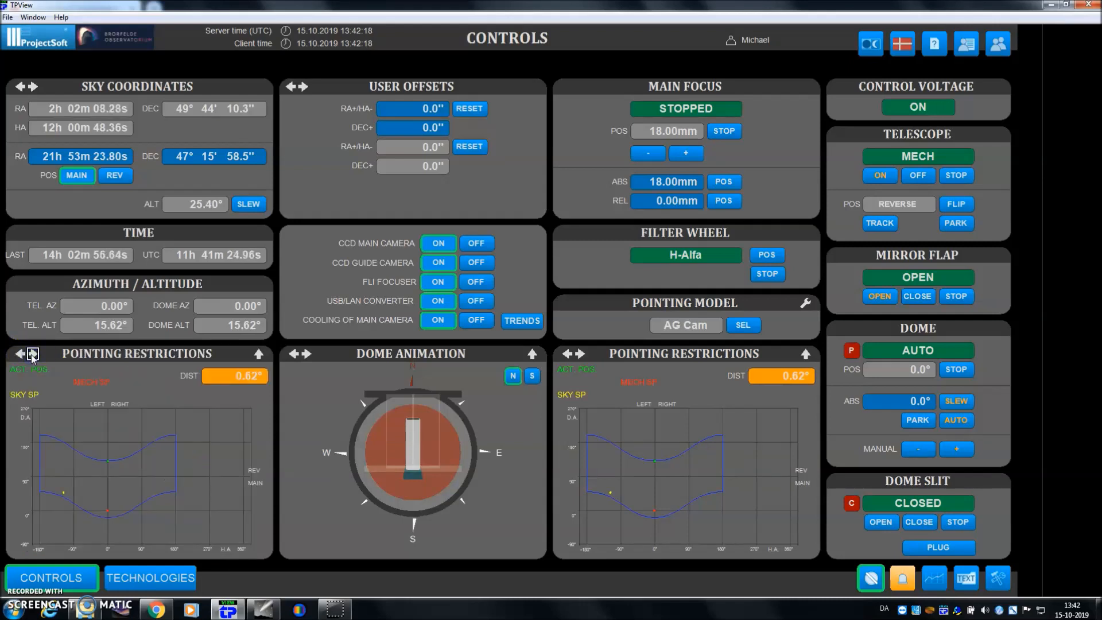
pyautogui.click(32, 354)
pyautogui.click(32, 354)
pyautogui.click(33, 355)
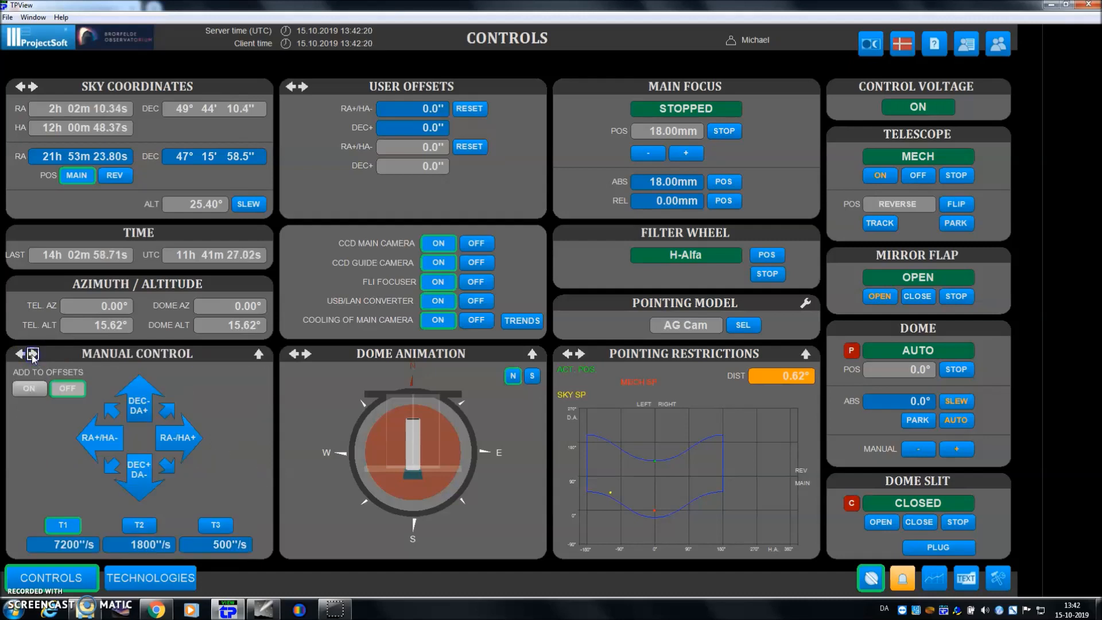
pyautogui.click(21, 354)
pyautogui.click(145, 375)
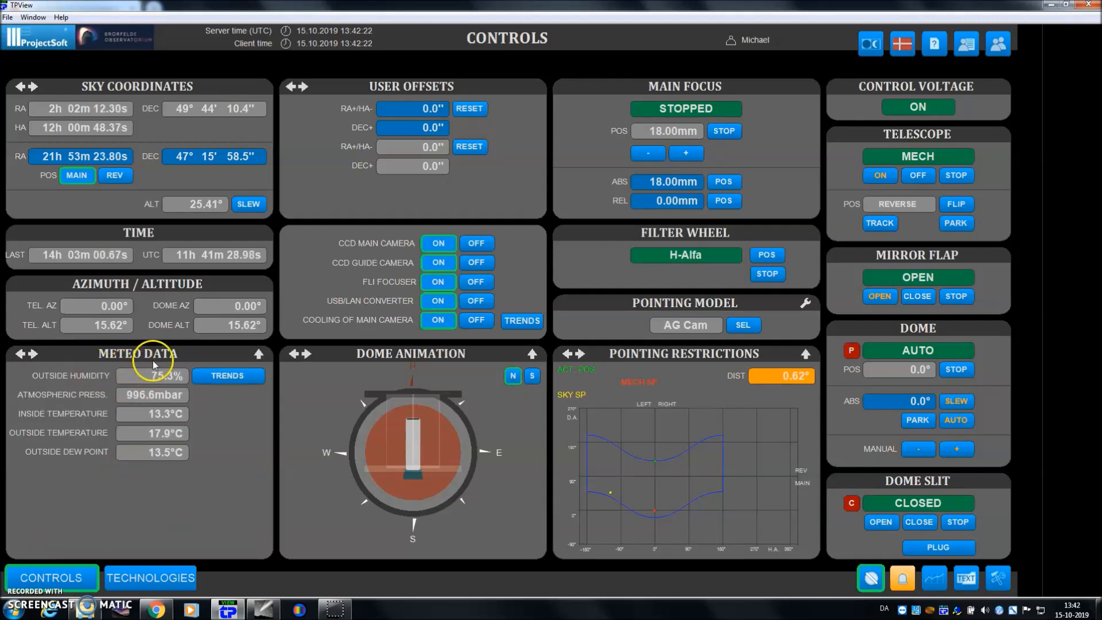
# - Switch to MaxIm DL Pro 6 and open the Observatory and Camera Control windows
pyautogui.click(299, 611)
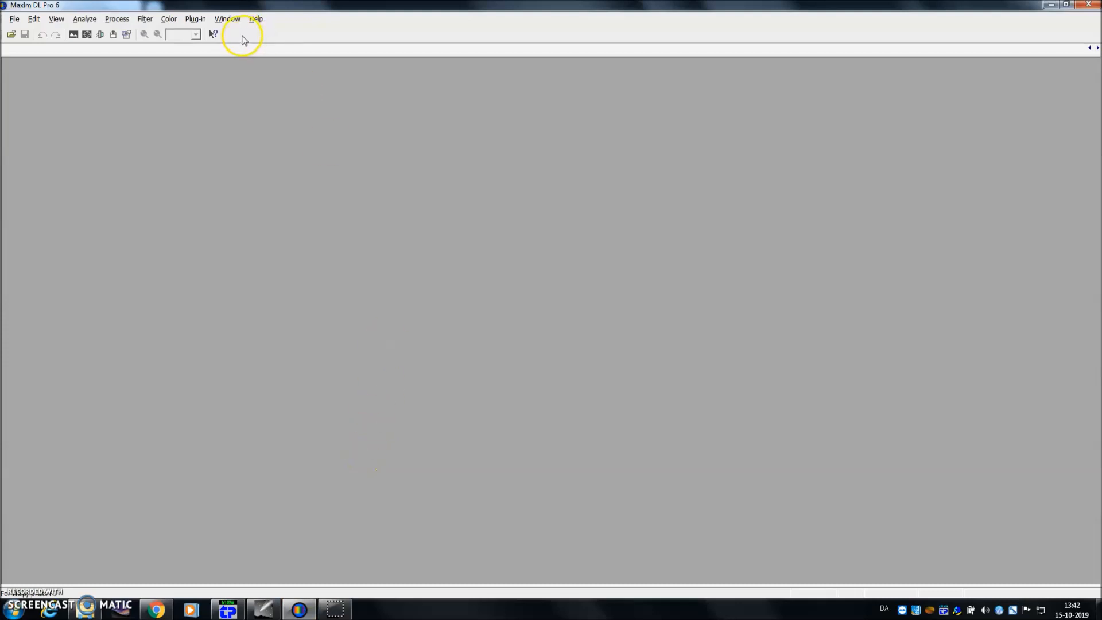
pyautogui.click(113, 35)
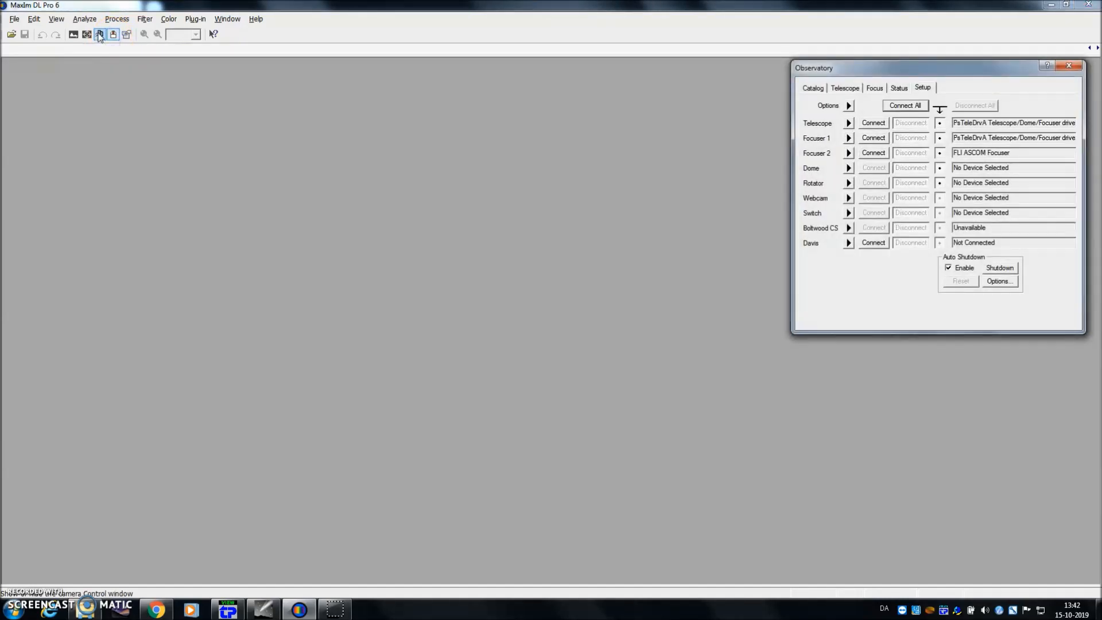
pyautogui.click(100, 35)
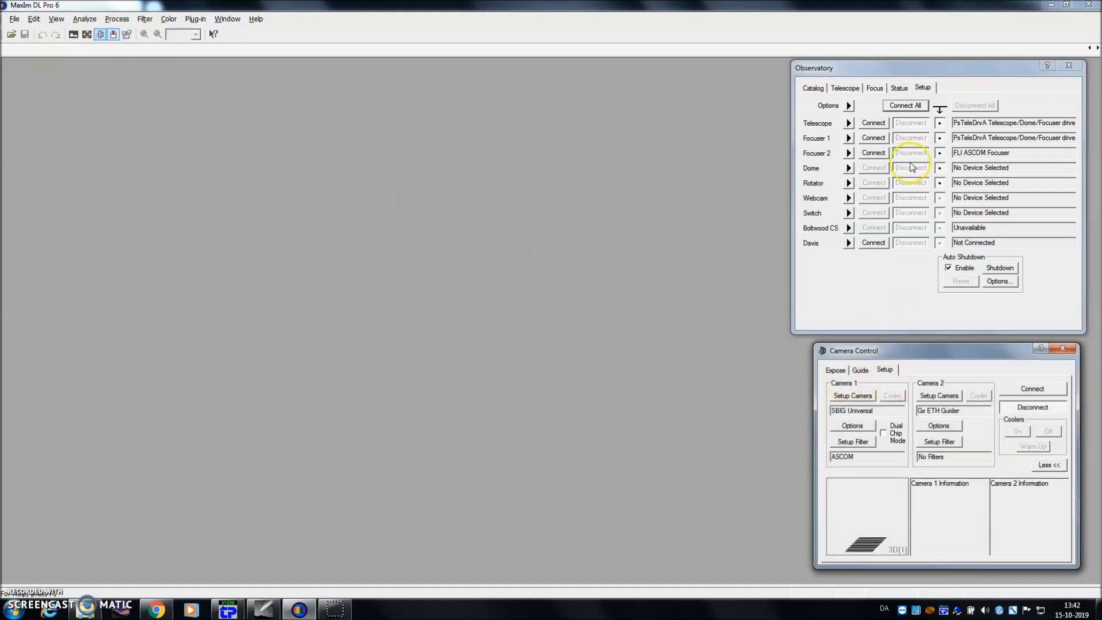
# - Connect the telescope, Focuser 1 and Focuser 2 in the Observatory setup
pyautogui.click(921, 82)
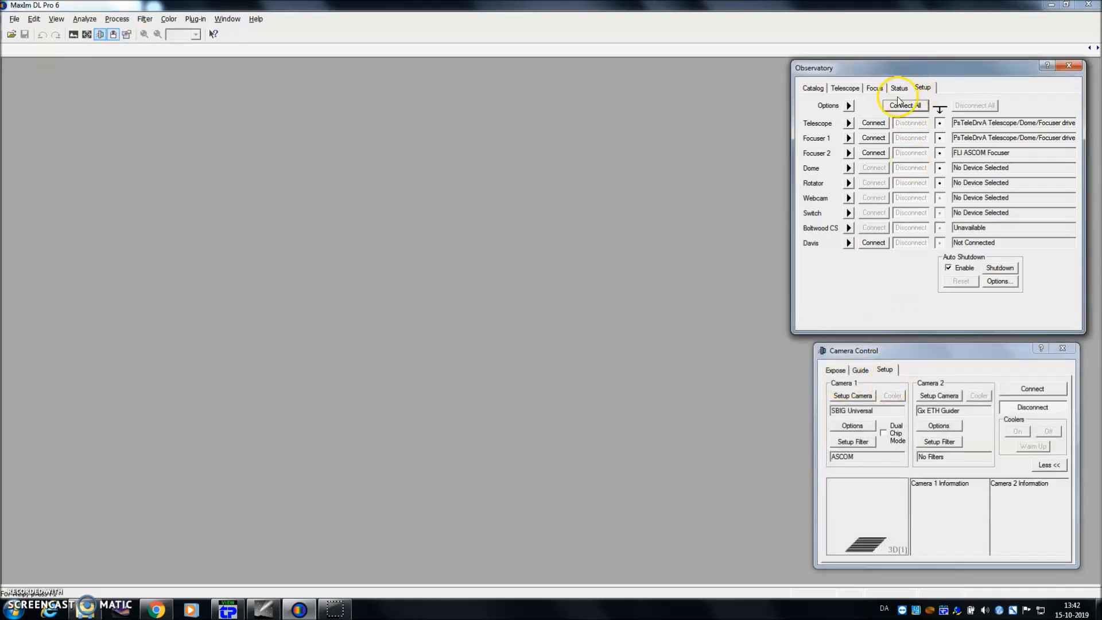
pyautogui.click(876, 125)
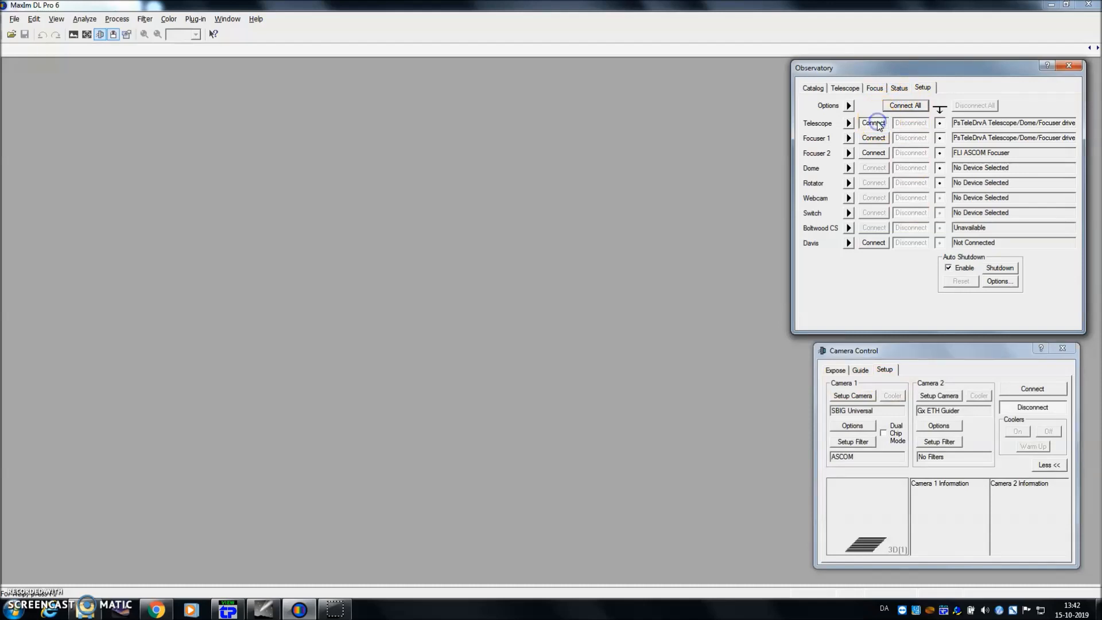
pyautogui.click(872, 138)
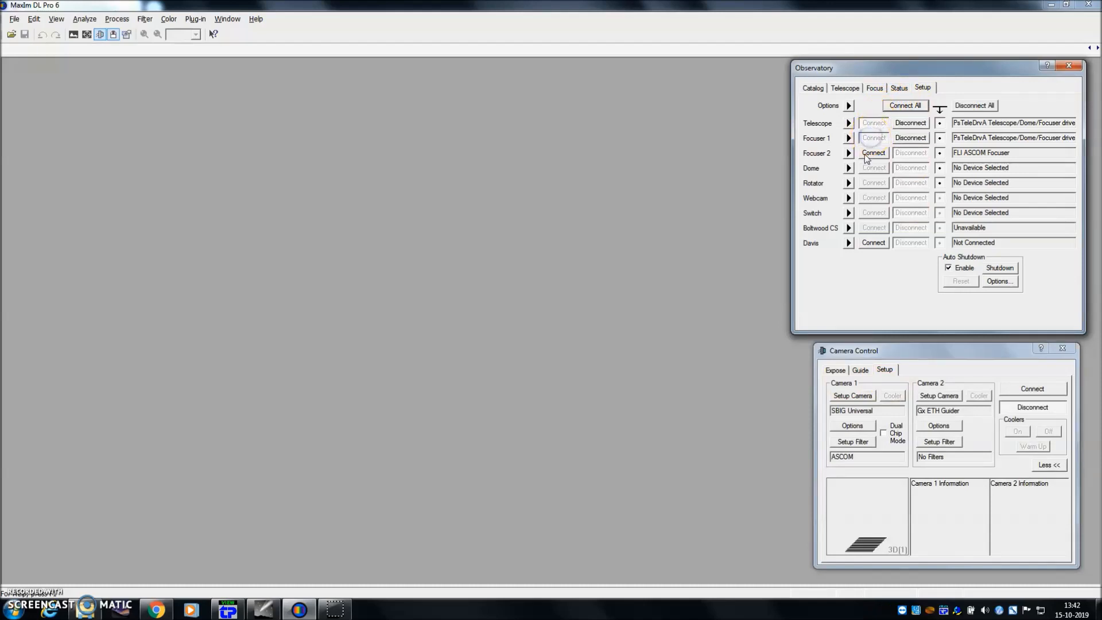
pyautogui.click(868, 154)
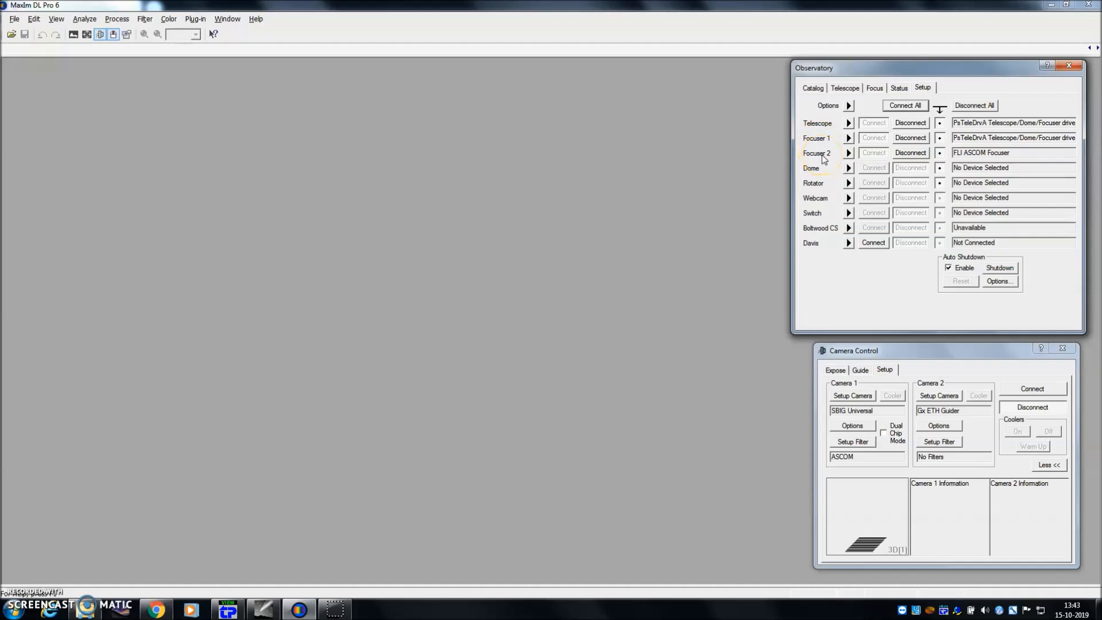
# - Send Focuser 1 to the absolute position 17500
pyautogui.click(876, 89)
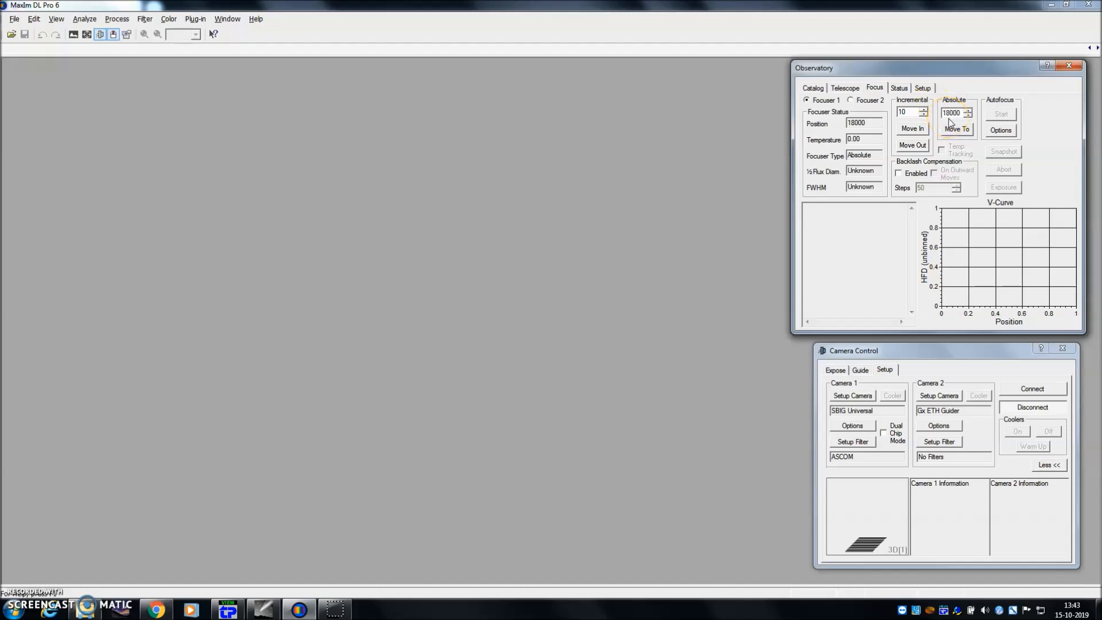
pyautogui.doubleClick(950, 113)
pyautogui.write('17500')
pyautogui.click(954, 129)
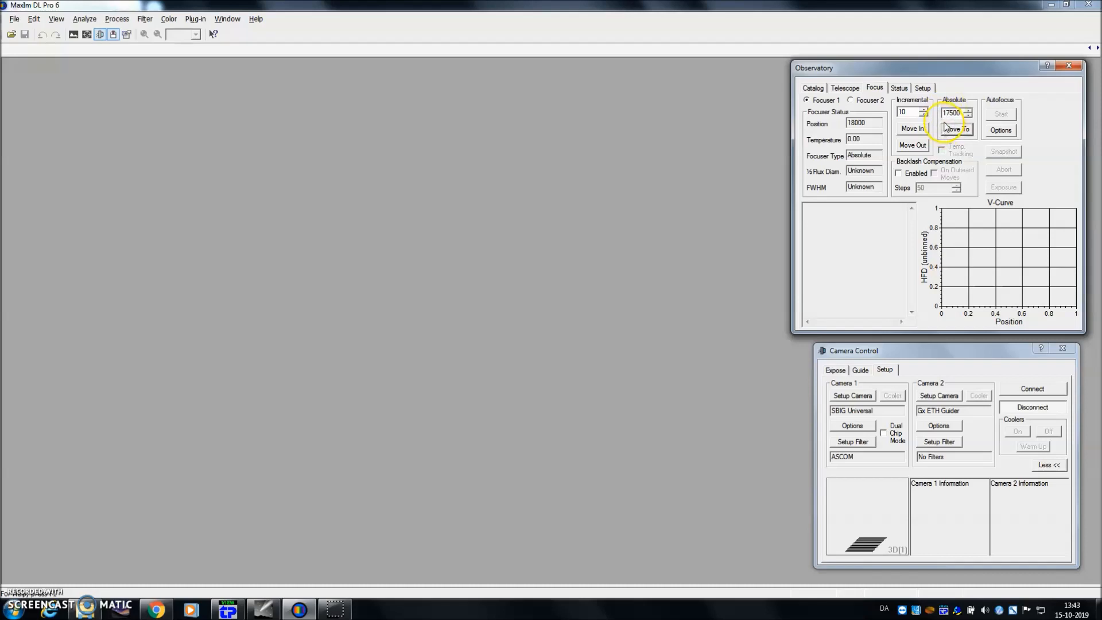
pyautogui.click(899, 88)
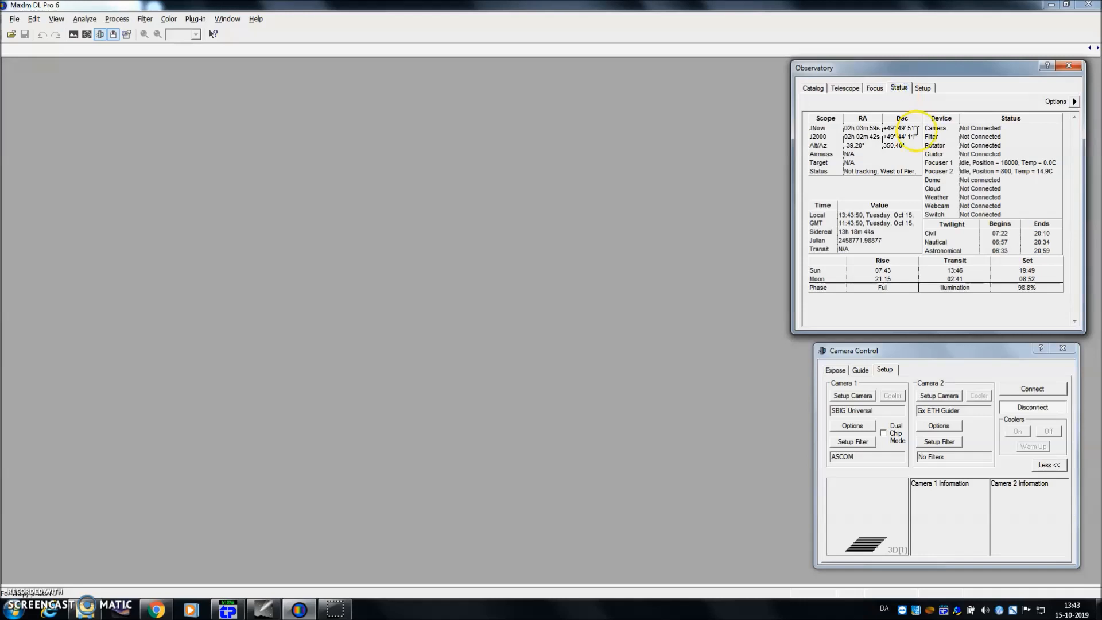
pyautogui.click(875, 88)
pyautogui.click(946, 130)
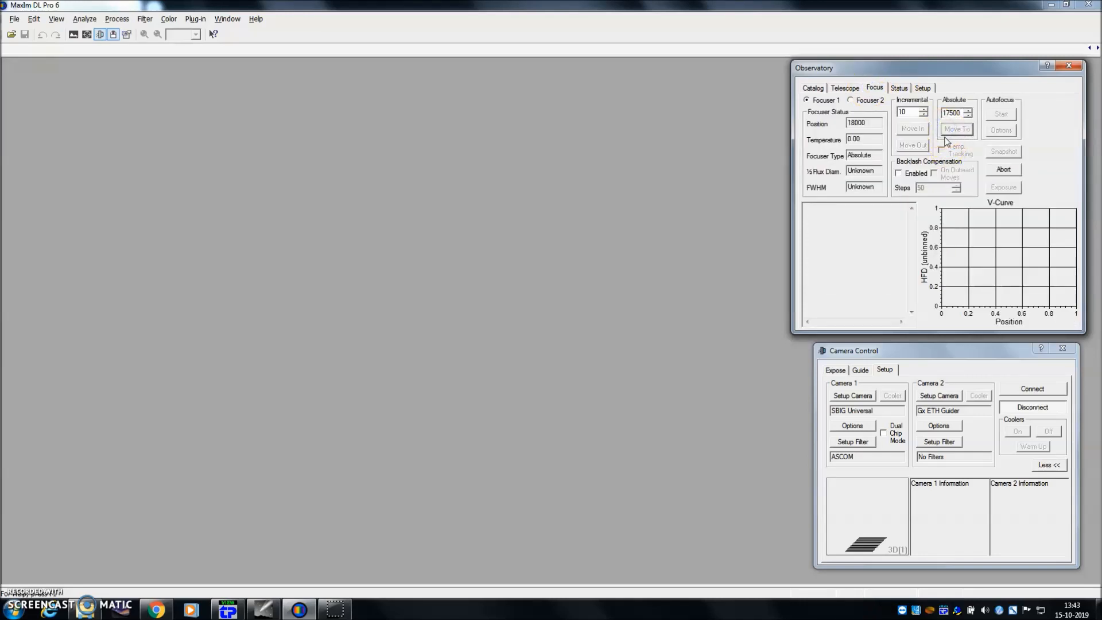
# - Check the main focus position in TPView and abort the pending Focuser 1 move in MaxIm DL
pyautogui.click(439, 462)
pyautogui.click(228, 610)
pyautogui.click(657, 276)
pyautogui.click(666, 183)
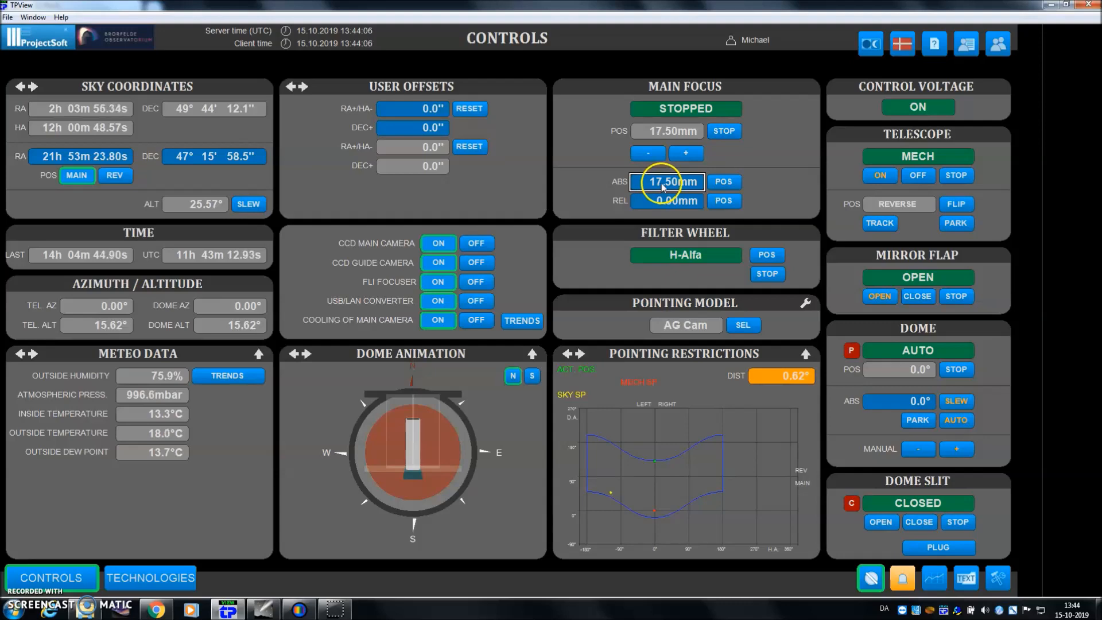
pyautogui.click(309, 611)
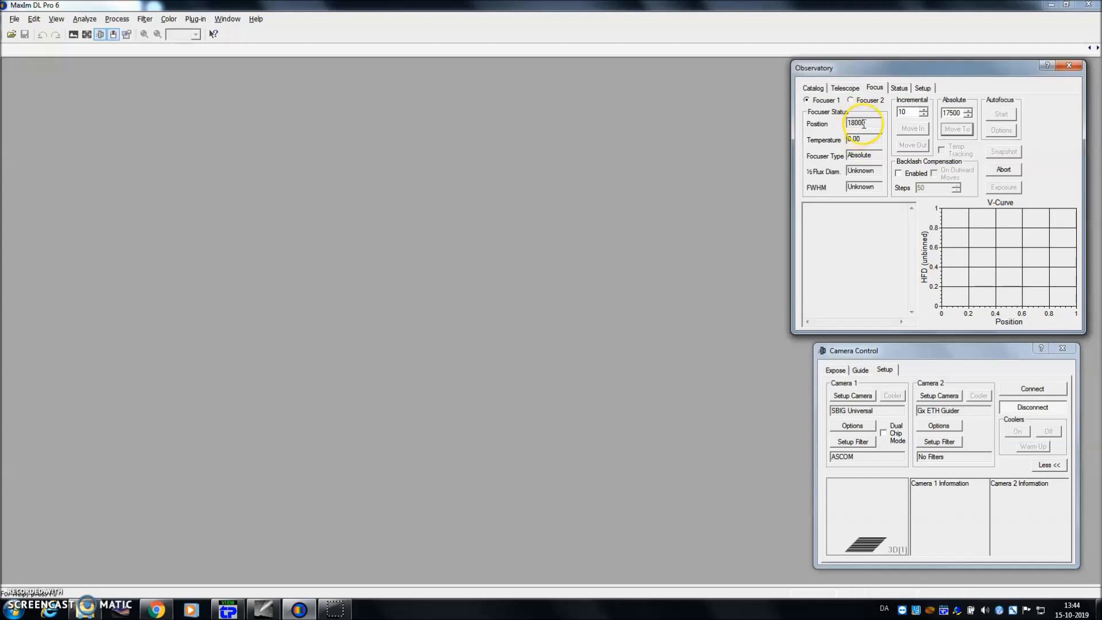
pyautogui.click(1003, 169)
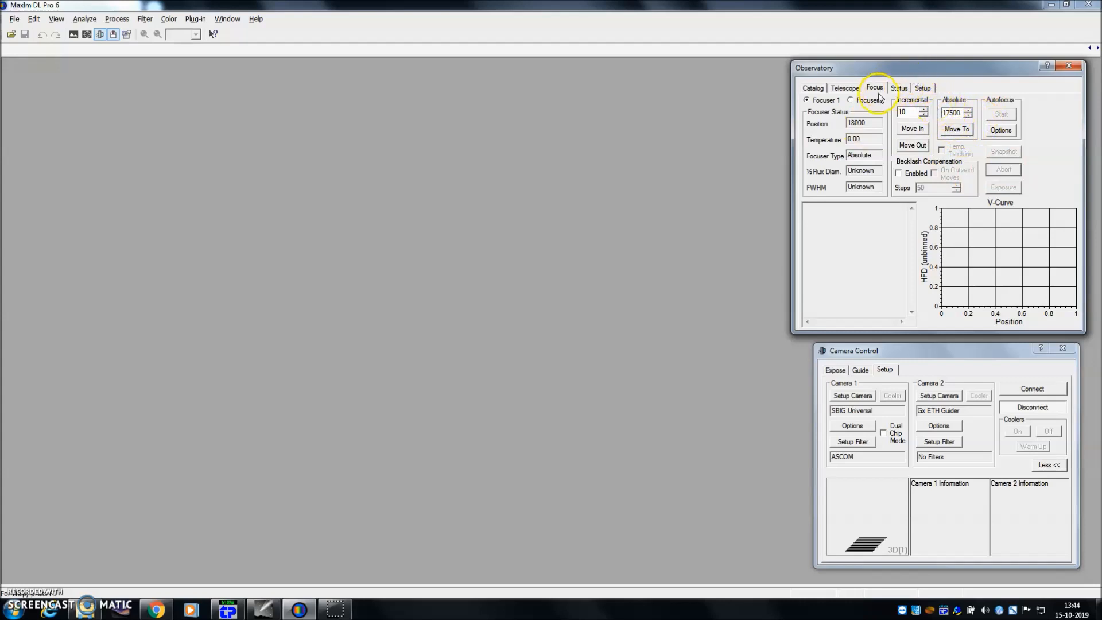
# - Try to move Focuser 2 out by 100, abort the move, and check the device connections
pyautogui.click(861, 102)
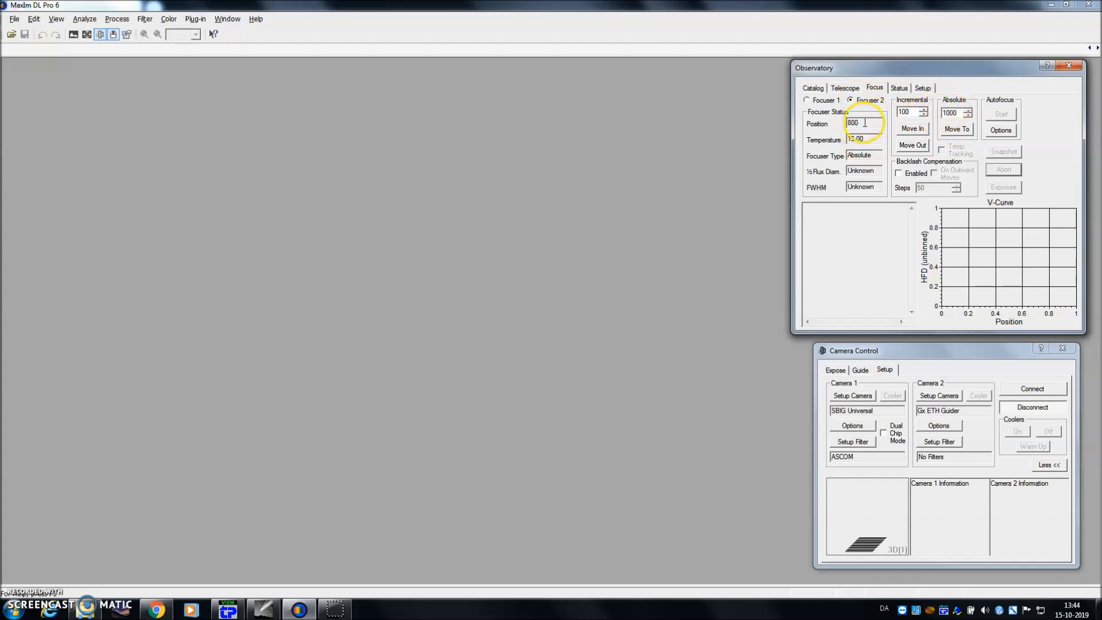
pyautogui.click(924, 147)
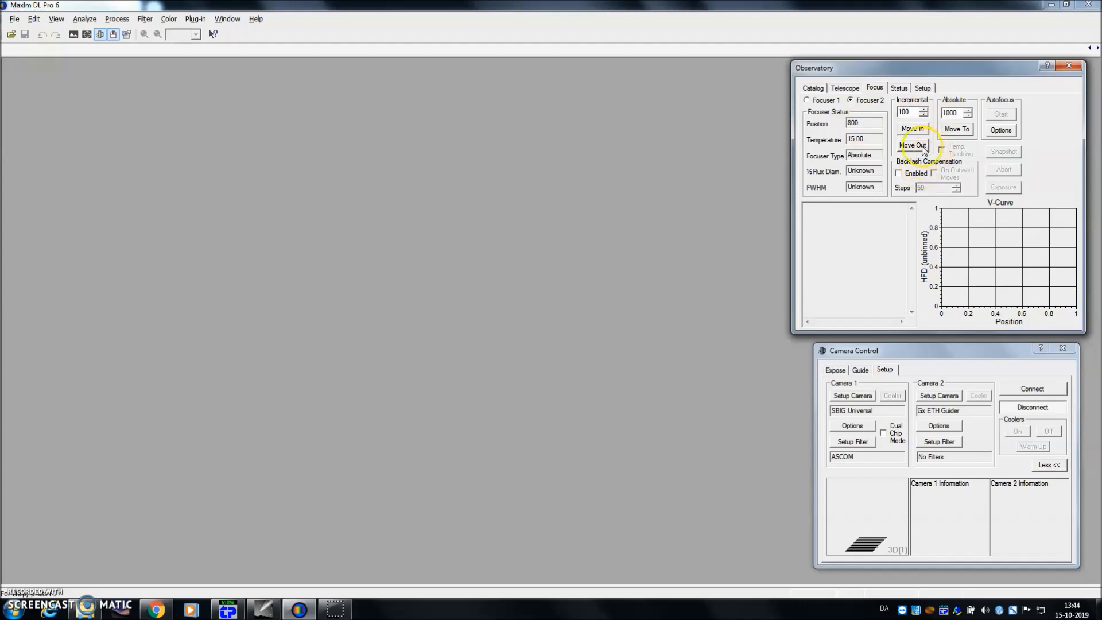
pyautogui.click(909, 146)
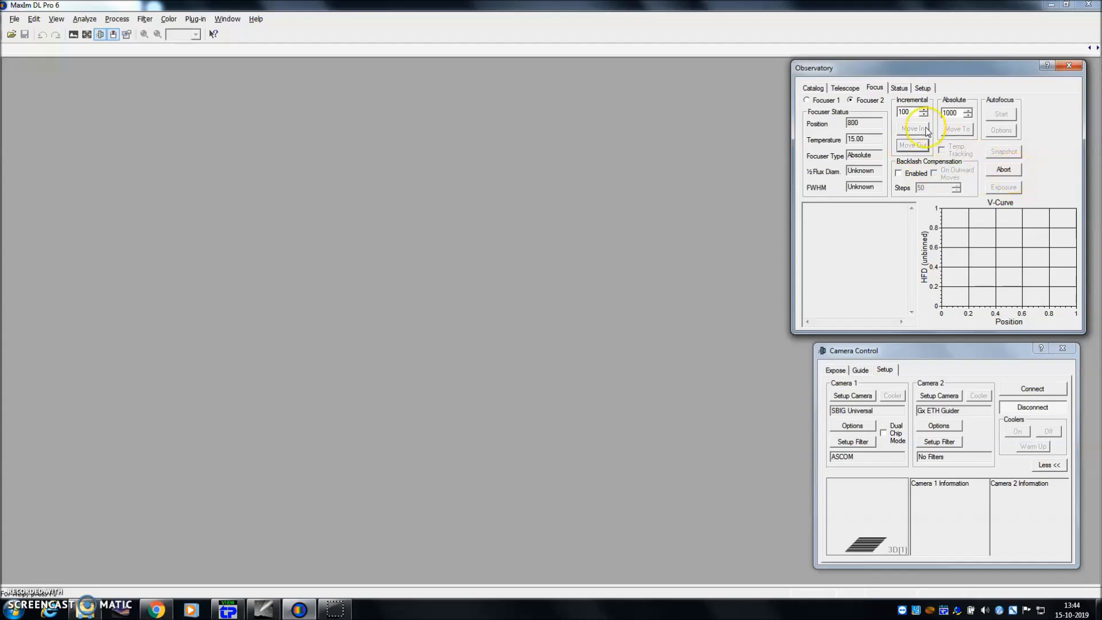
pyautogui.moveTo(868, 143); pyautogui.dragTo(831, 144)
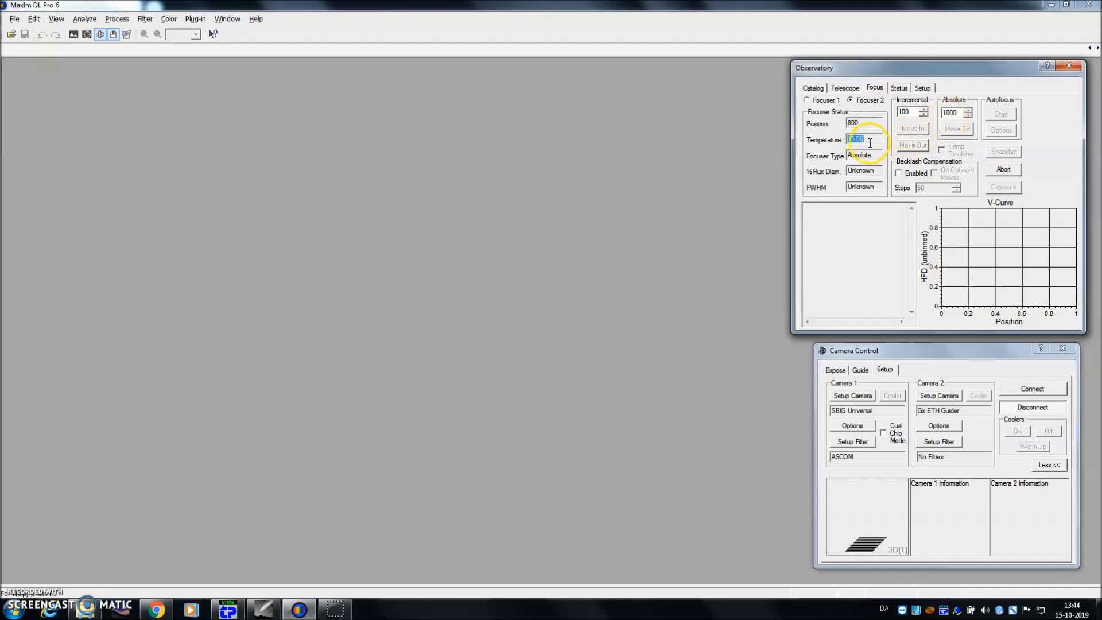
pyautogui.click(867, 141)
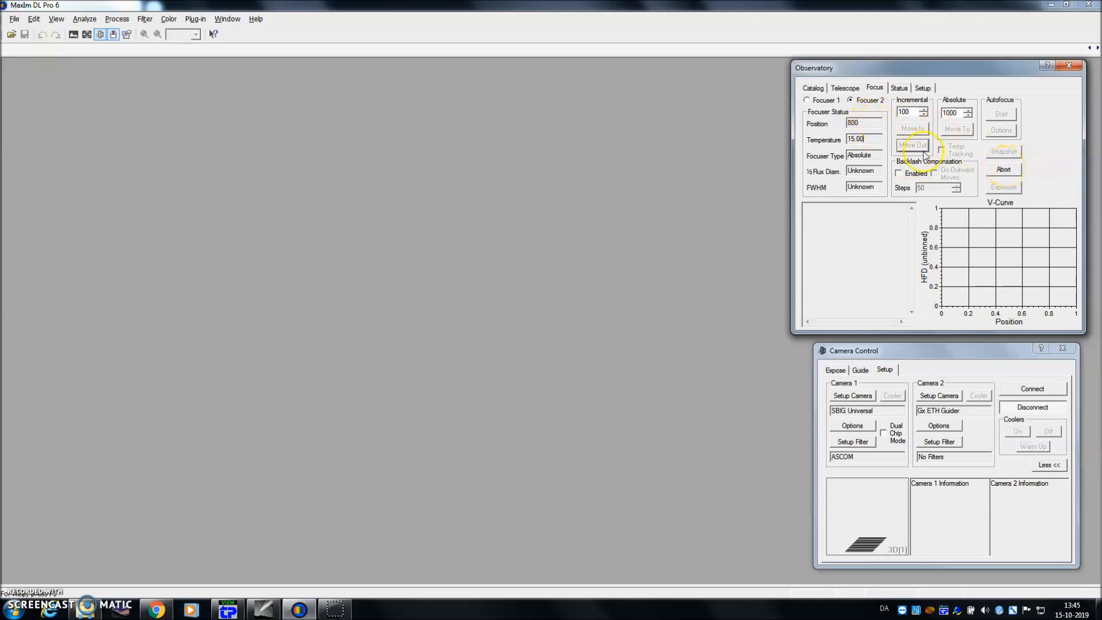
pyautogui.click(1014, 171)
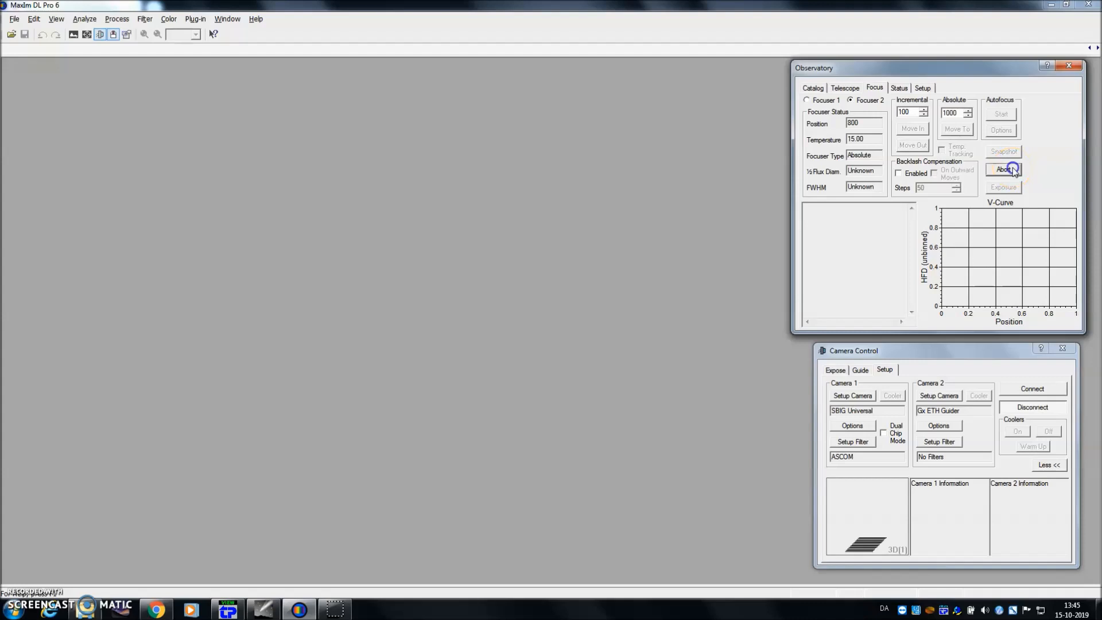
pyautogui.click(915, 90)
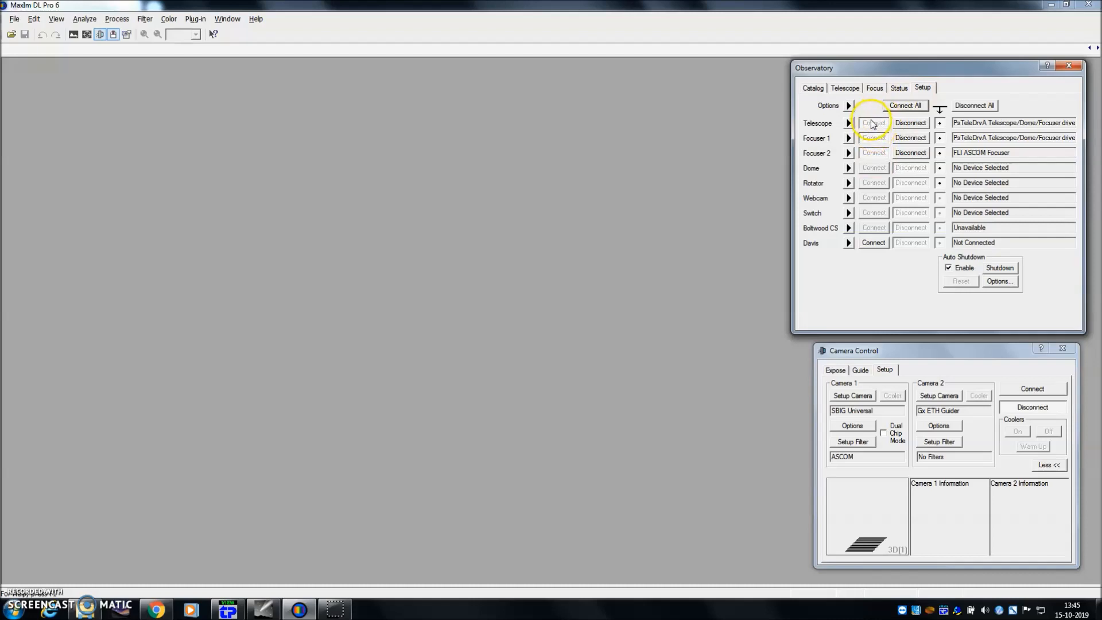
pyautogui.click(877, 93)
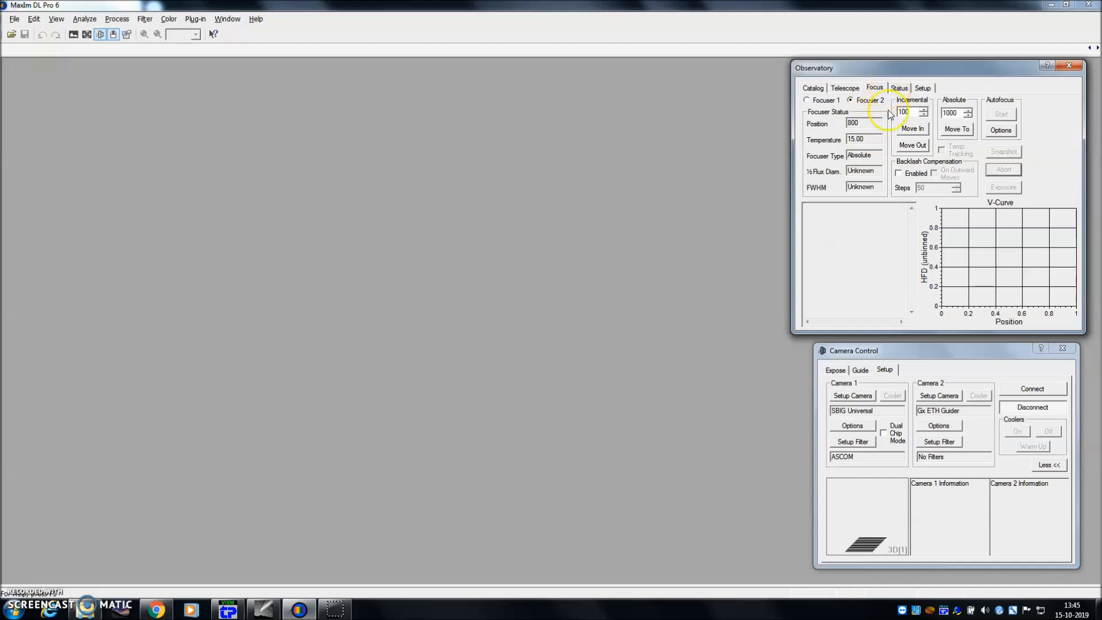
# - Review the filter names and focus offsets in Camera 1's filter setup and leave without saving
pyautogui.click(932, 350)
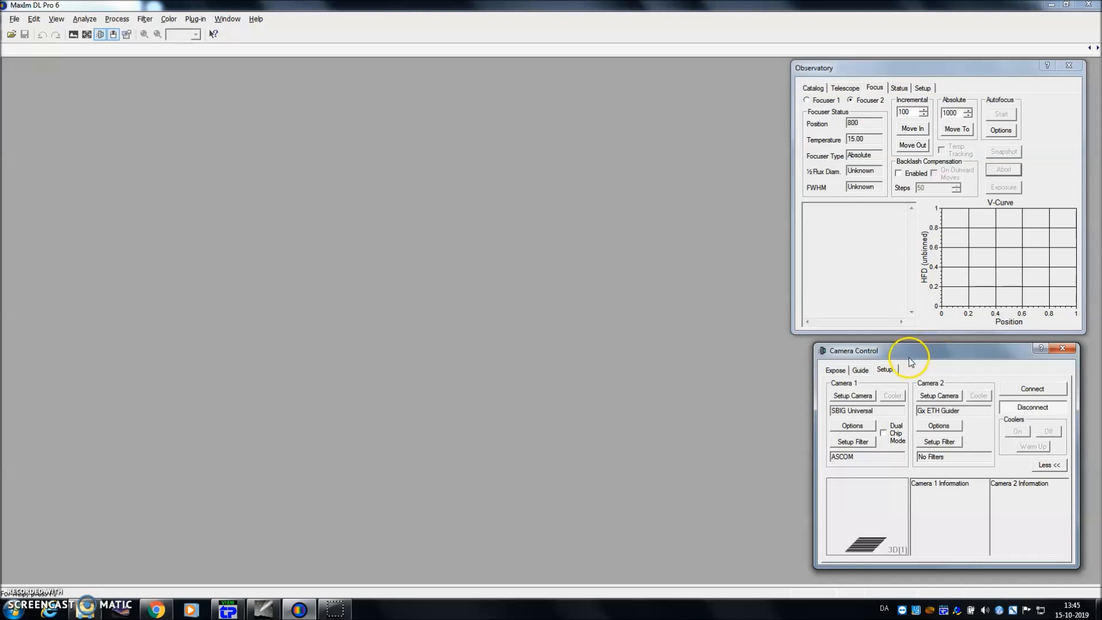
pyautogui.click(853, 443)
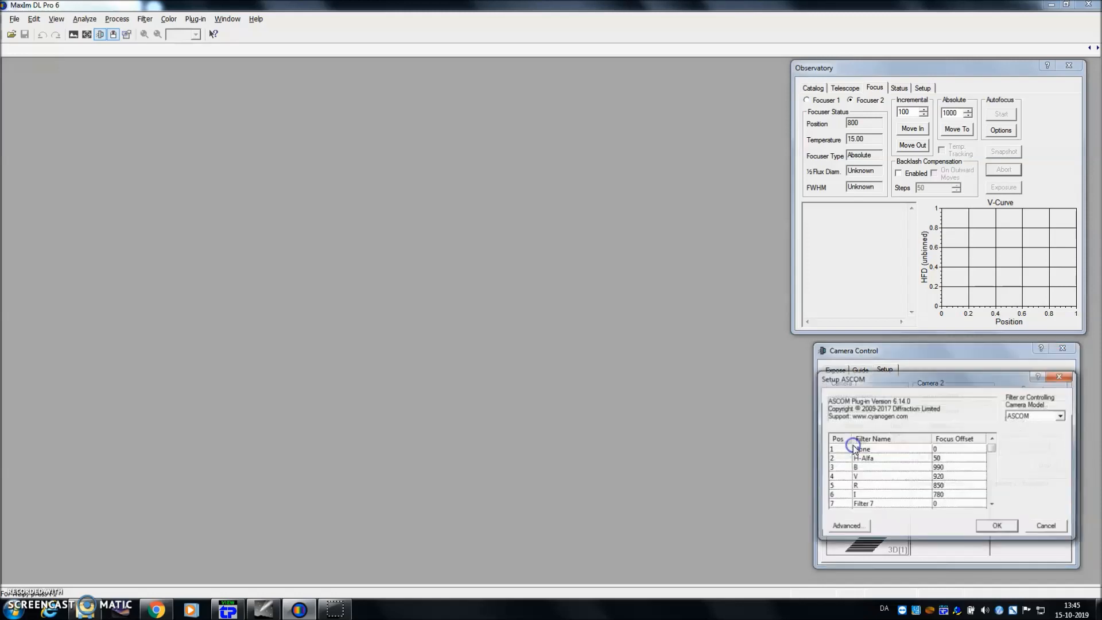
pyautogui.moveTo(949, 357); pyautogui.dragTo(759, 315)
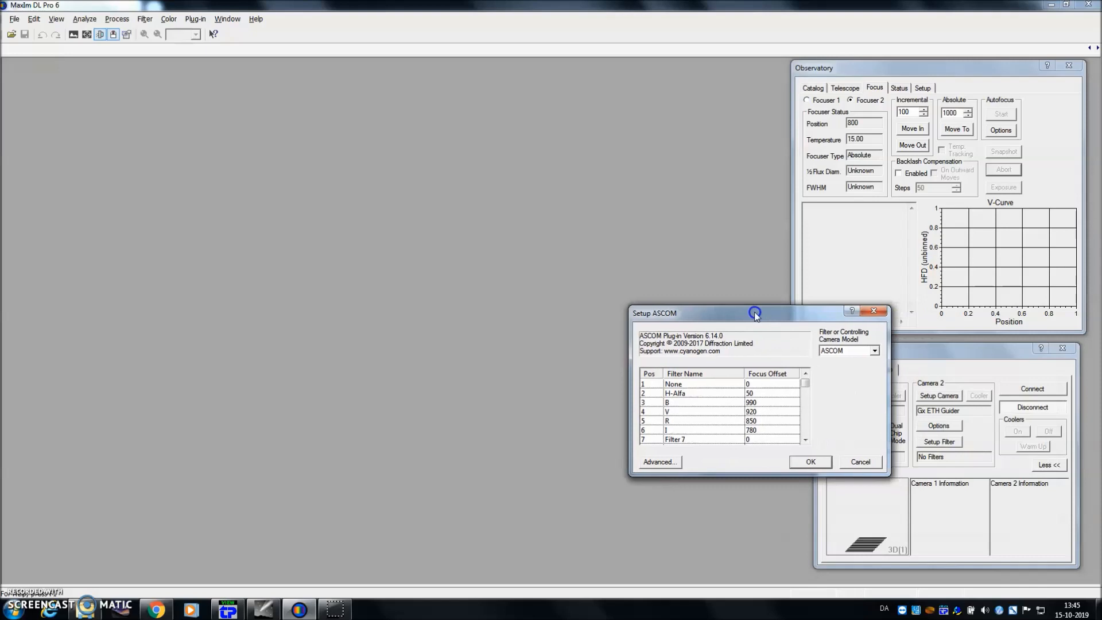
pyautogui.click(758, 386)
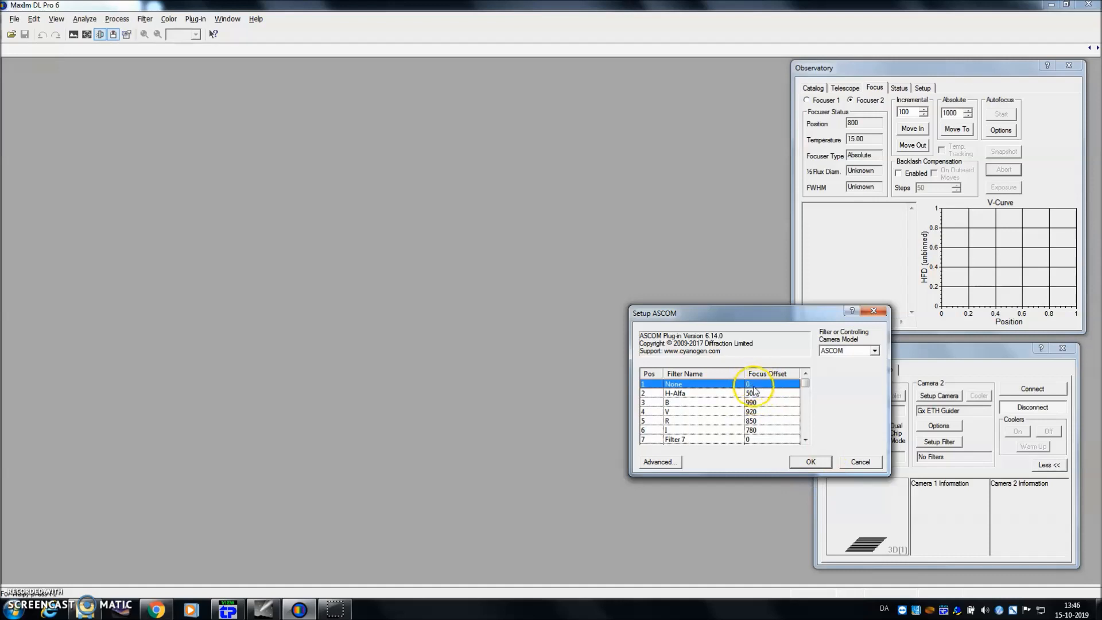
pyautogui.click(859, 461)
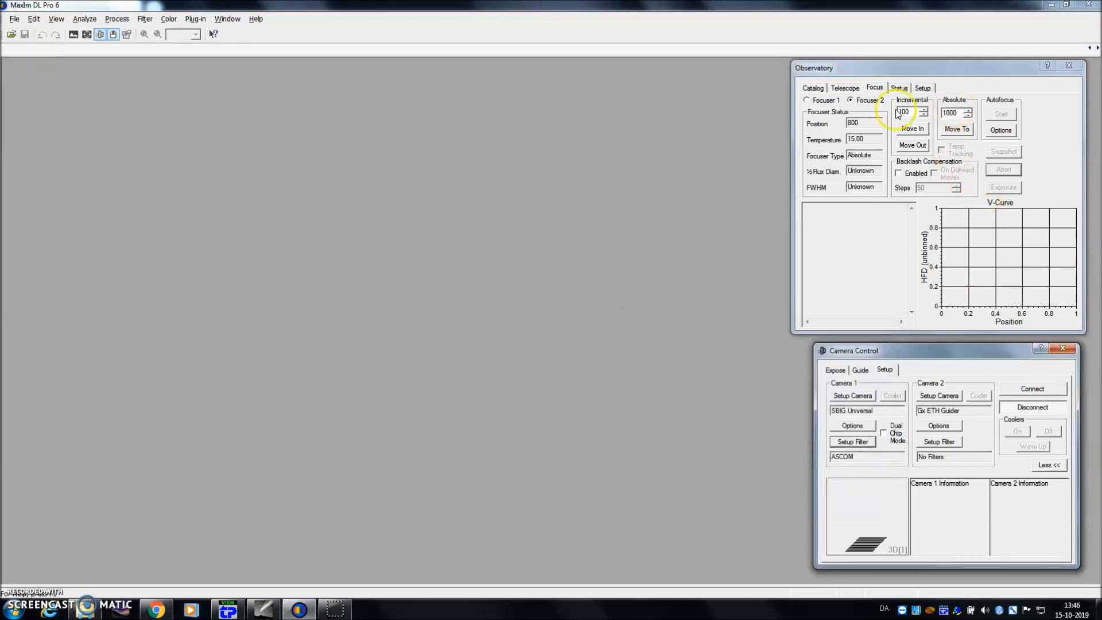
# - Send Focuser 1 to the absolute position 15000
pyautogui.click(807, 100)
pyautogui.click(957, 113)
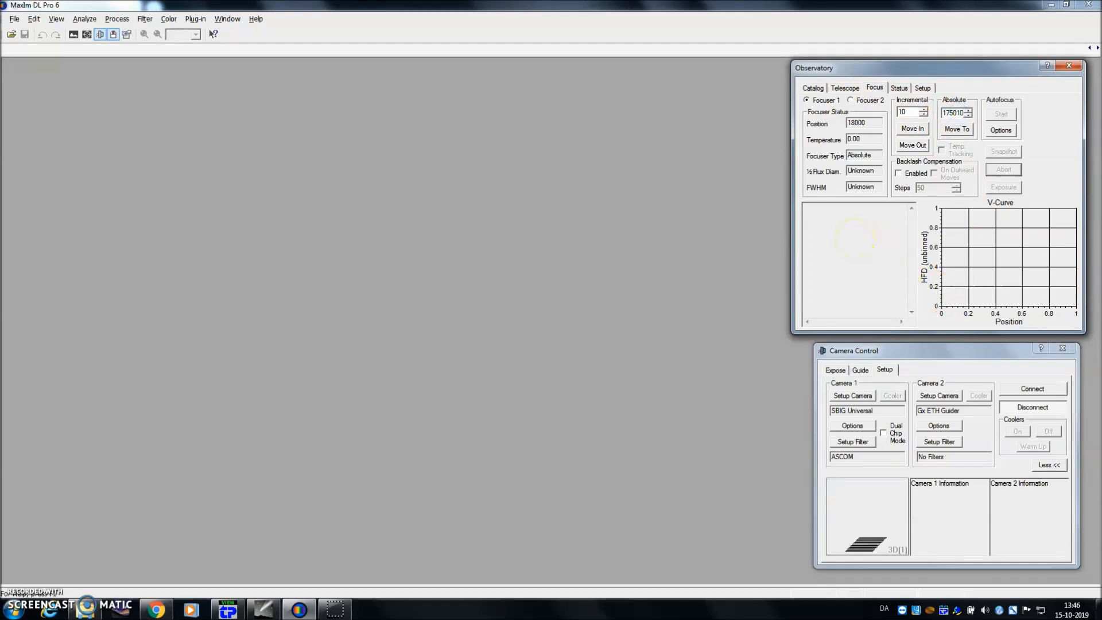
pyautogui.doubleClick(949, 113)
pyautogui.write('1')
pyautogui.click(956, 129)
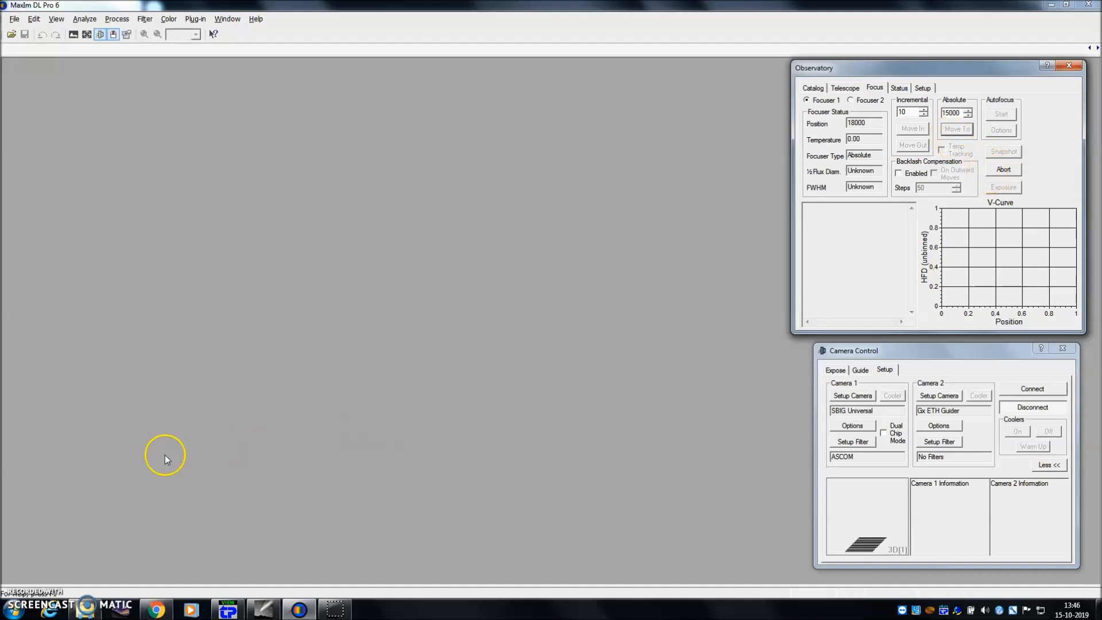
# - Check the main focus reading in TPView and abort the Focuser 1 move in MaxIm DL
pyautogui.click(228, 609)
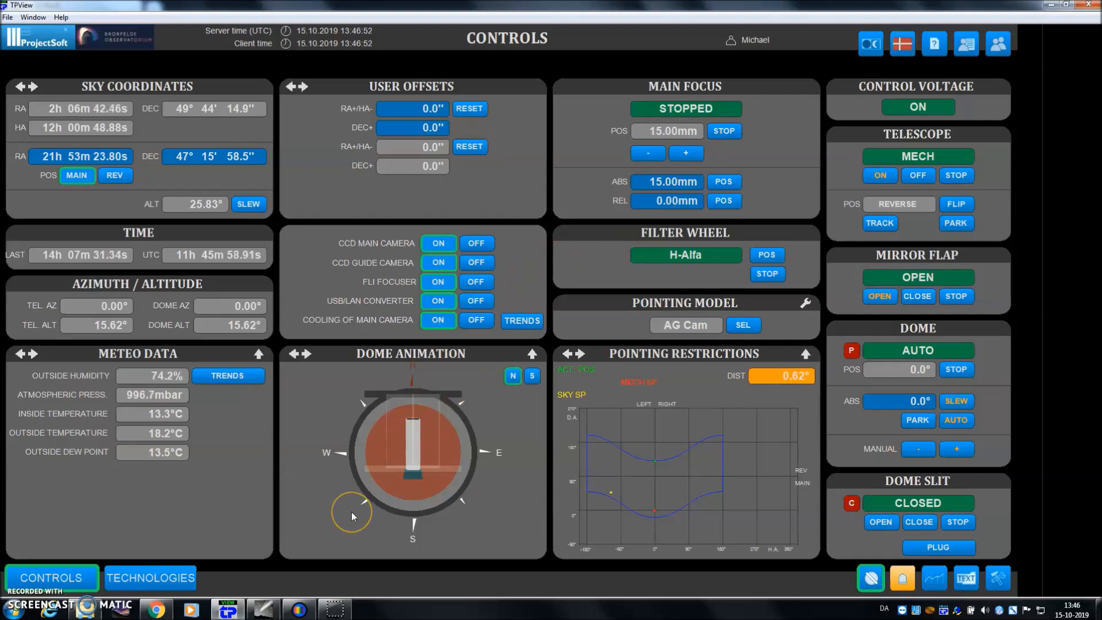
pyautogui.click(304, 609)
pyautogui.click(1004, 169)
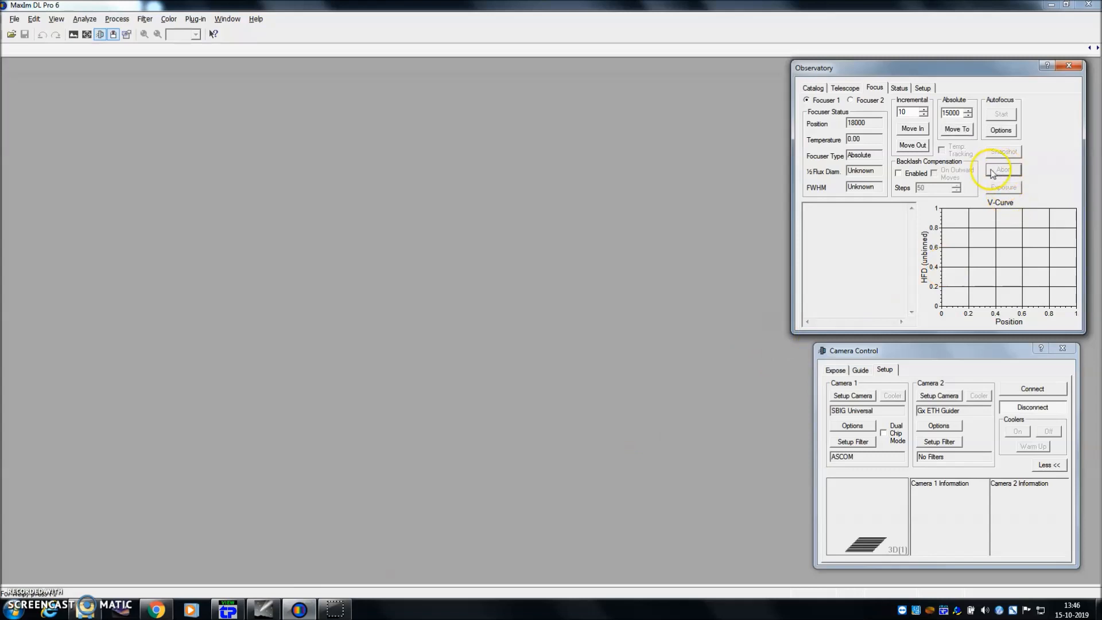
# - Review the filter setups of Camera 1 and Camera 2 without changing them
pyautogui.click(853, 441)
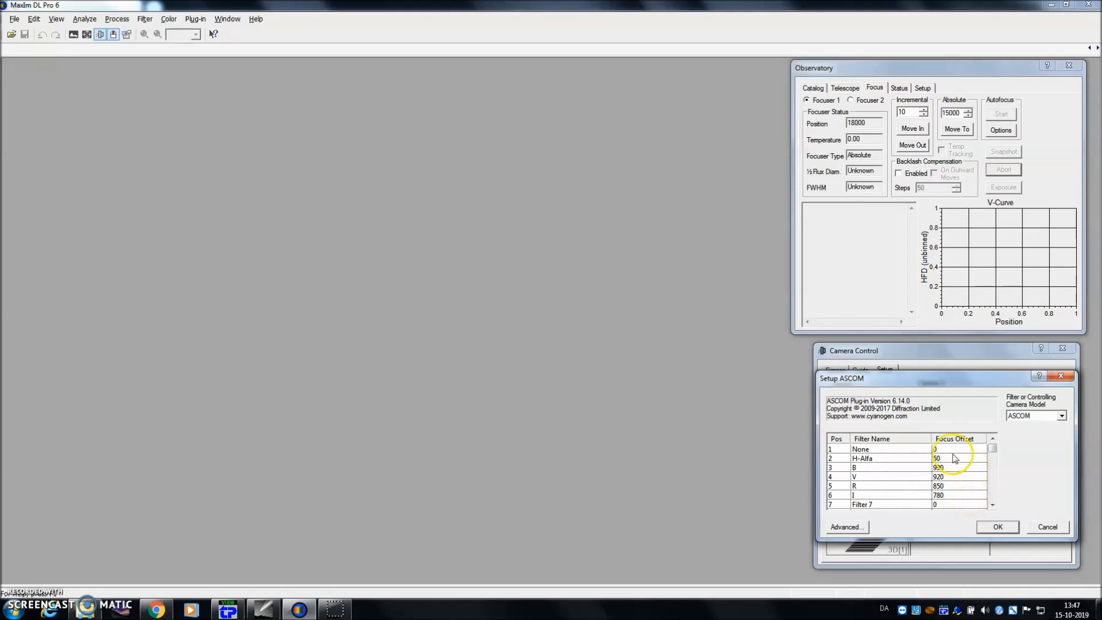
pyautogui.click(999, 527)
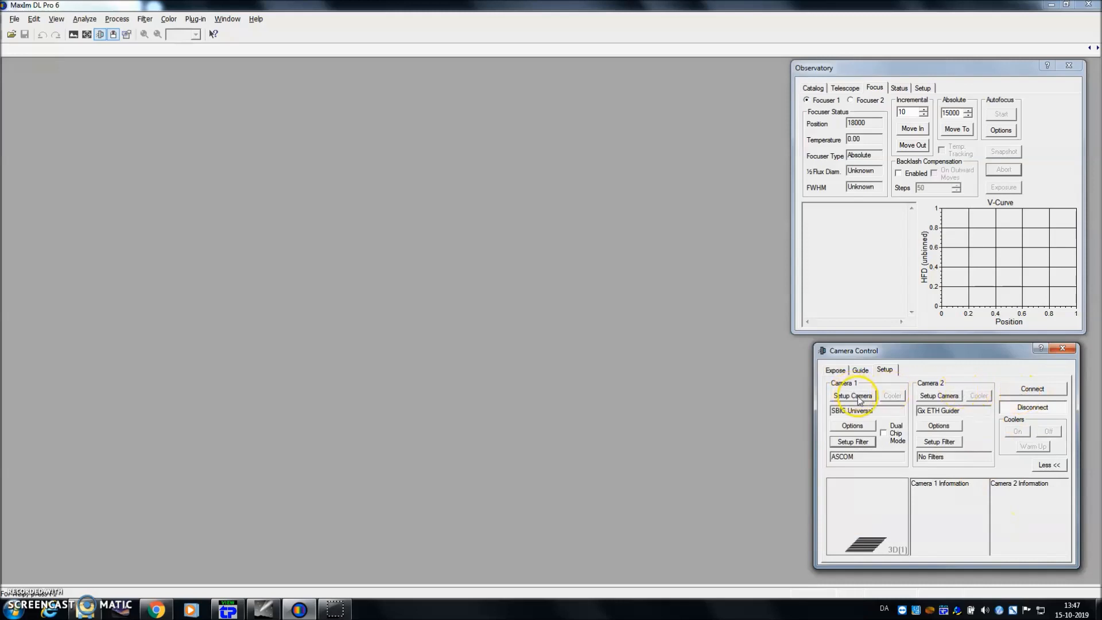
pyautogui.click(949, 442)
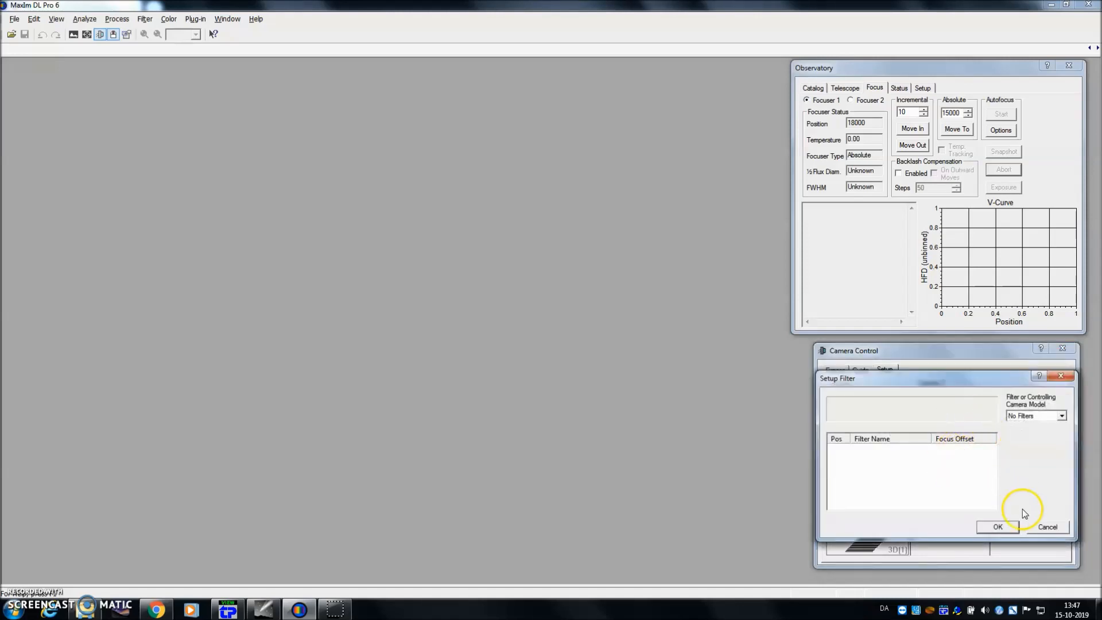
pyautogui.click(1045, 525)
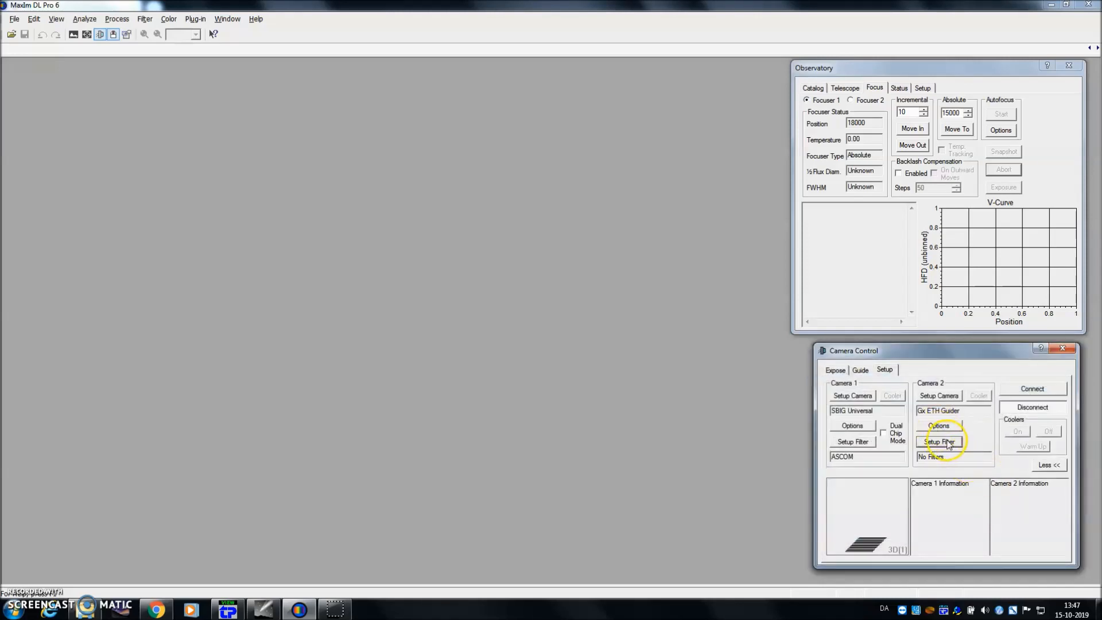
# - Connect both cameras, turn on their coolers and check the Camera 1 temperature setpoint
pyautogui.click(1037, 389)
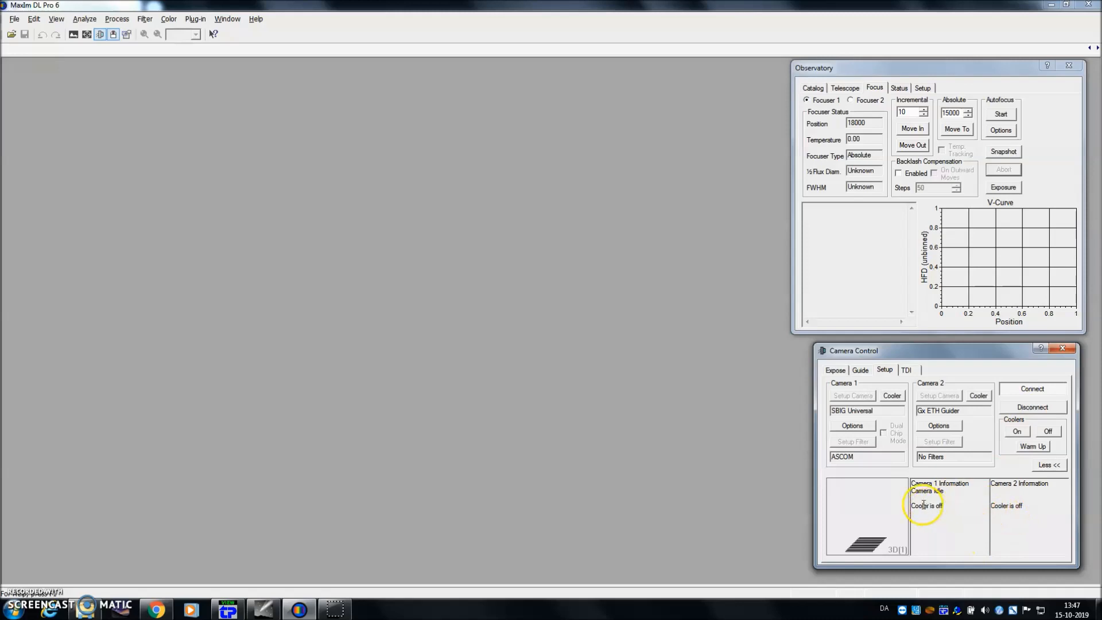
pyautogui.click(1017, 432)
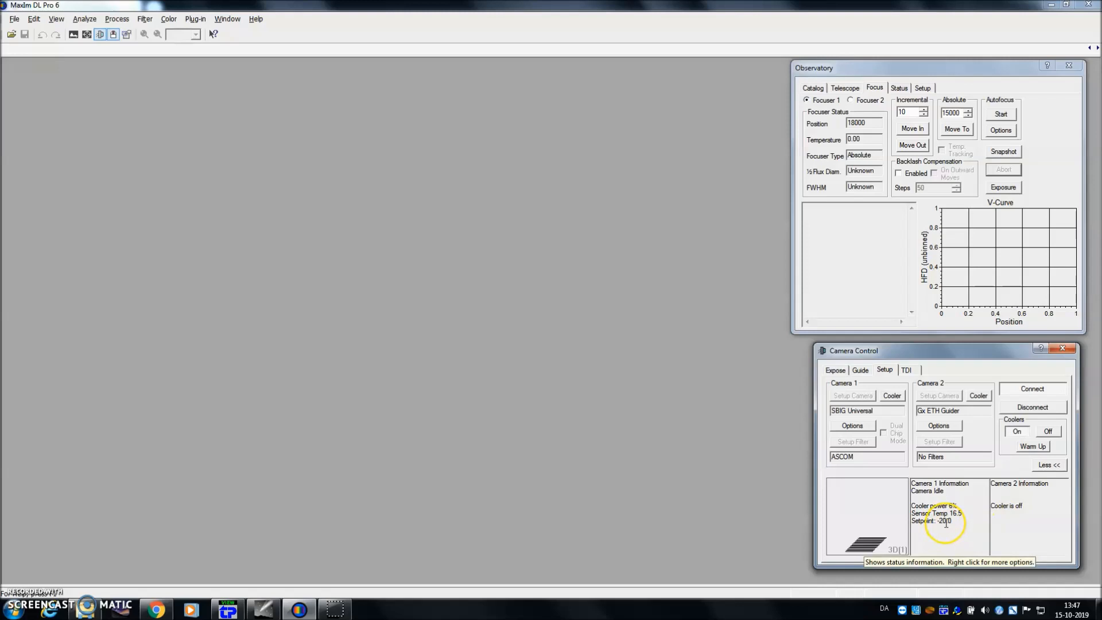
pyautogui.click(940, 524)
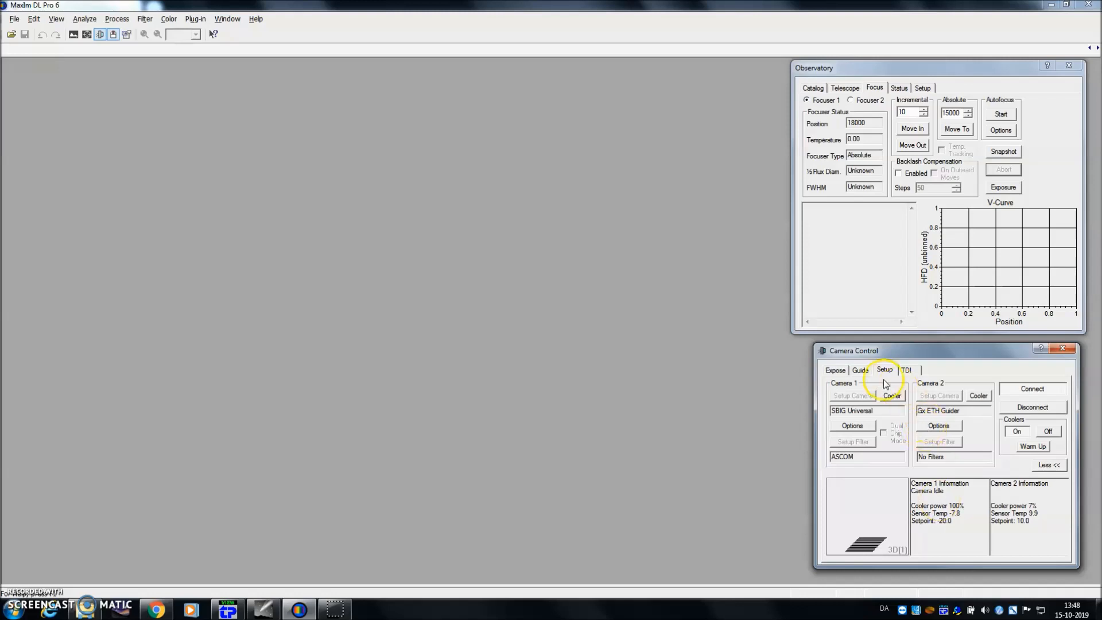
# - Review Focuser 1's autofocus settings and leave them without saving
pyautogui.click(875, 89)
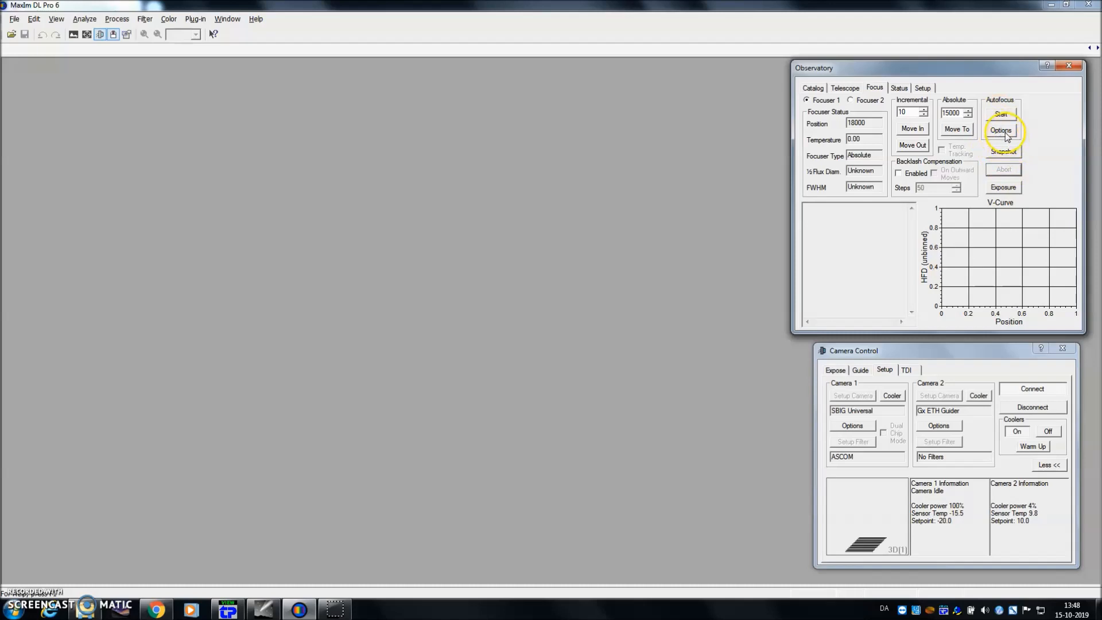
pyautogui.click(1005, 133)
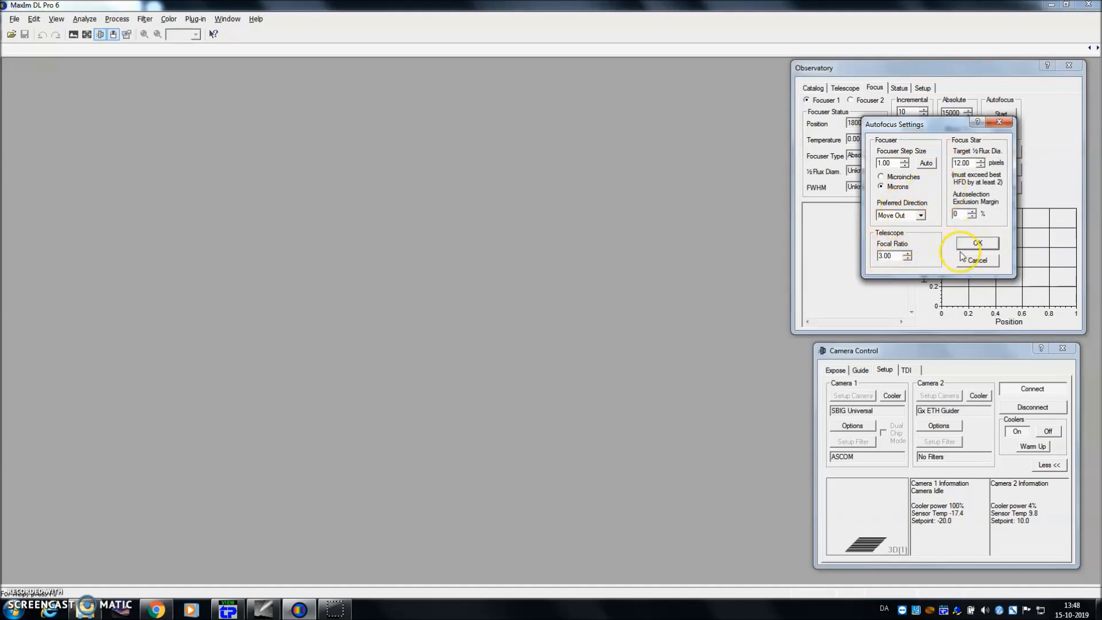
pyautogui.click(977, 260)
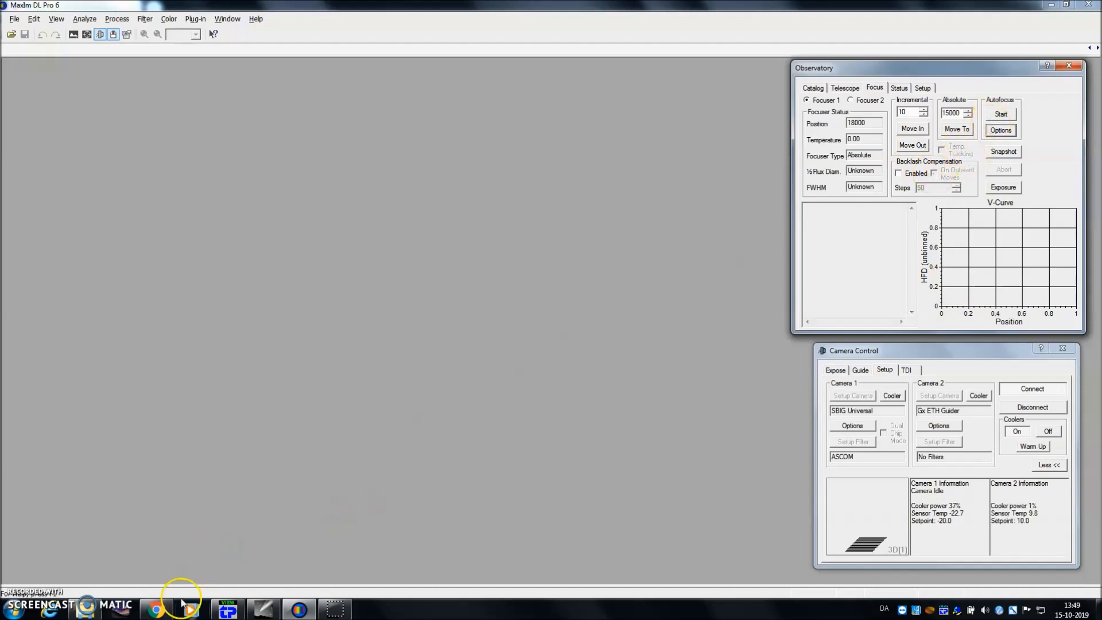
# - View the YouTube video page on automated focusing and filter offsets, and show the camera exposure settings in MaxIm DL
pyautogui.click(156, 609)
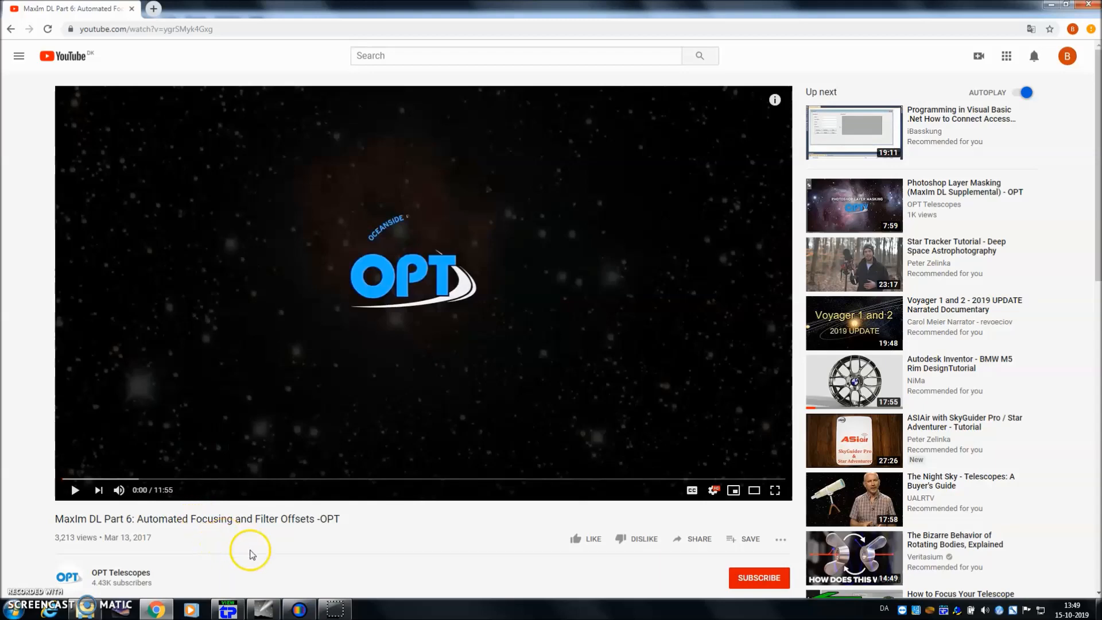
pyautogui.click(301, 612)
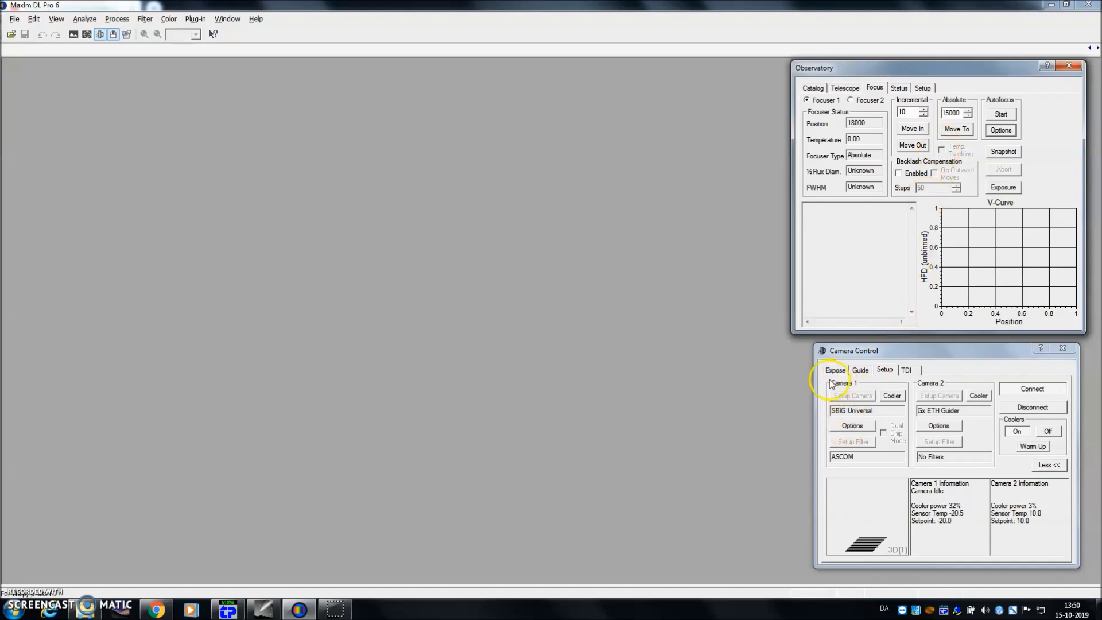
pyautogui.click(834, 373)
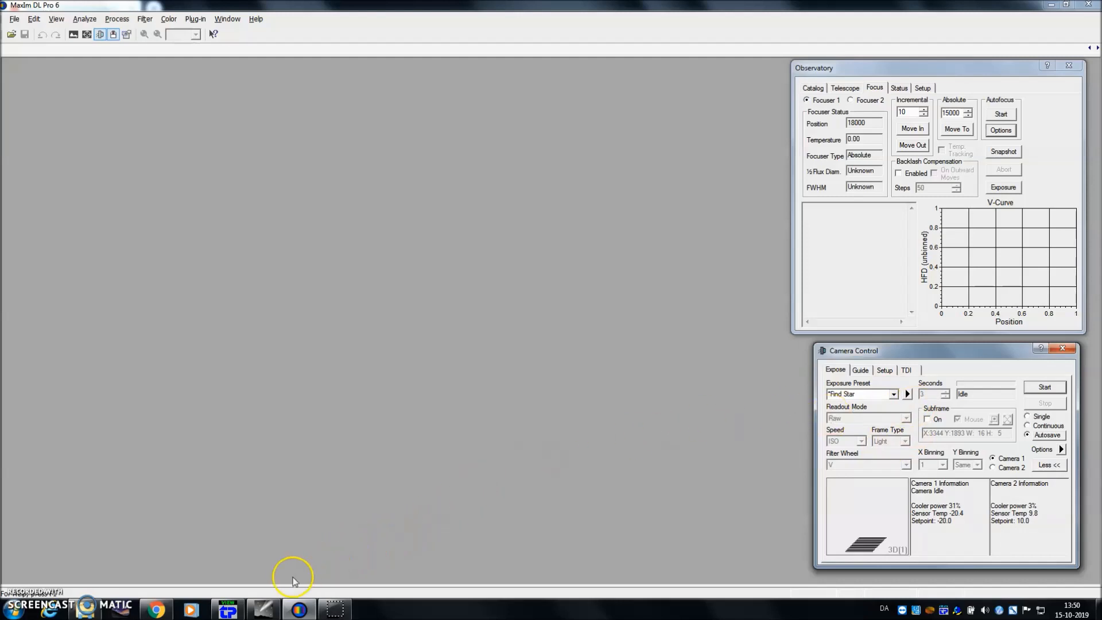
# - Switch to Cartes du Ciel and connect the telescope through the ASCOM telescope interface
pyautogui.moveTo(262, 612)
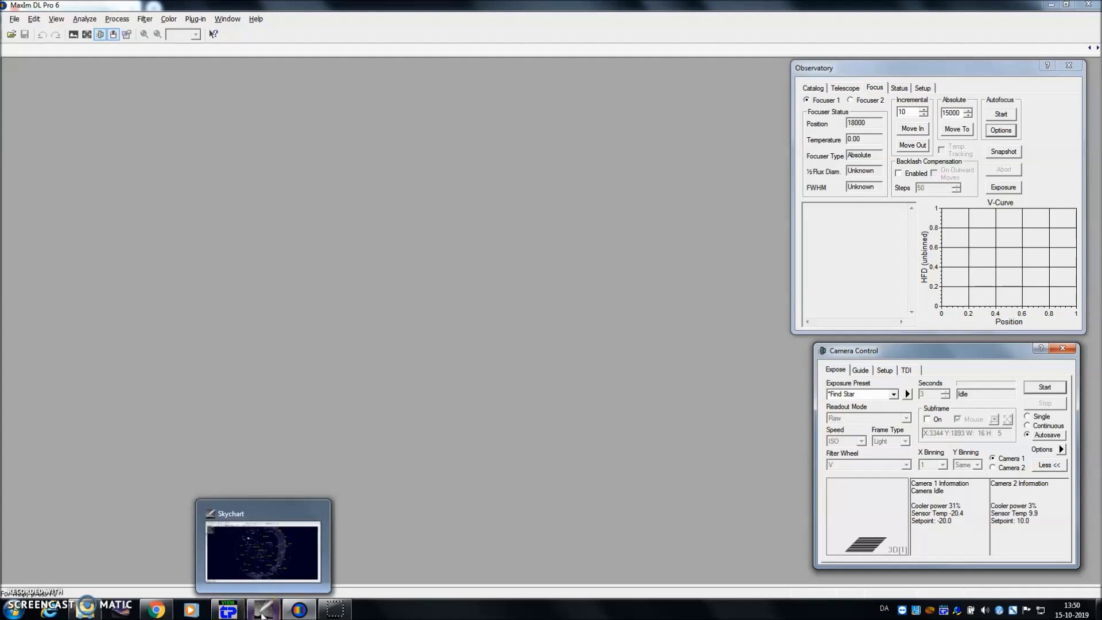
pyautogui.click(262, 612)
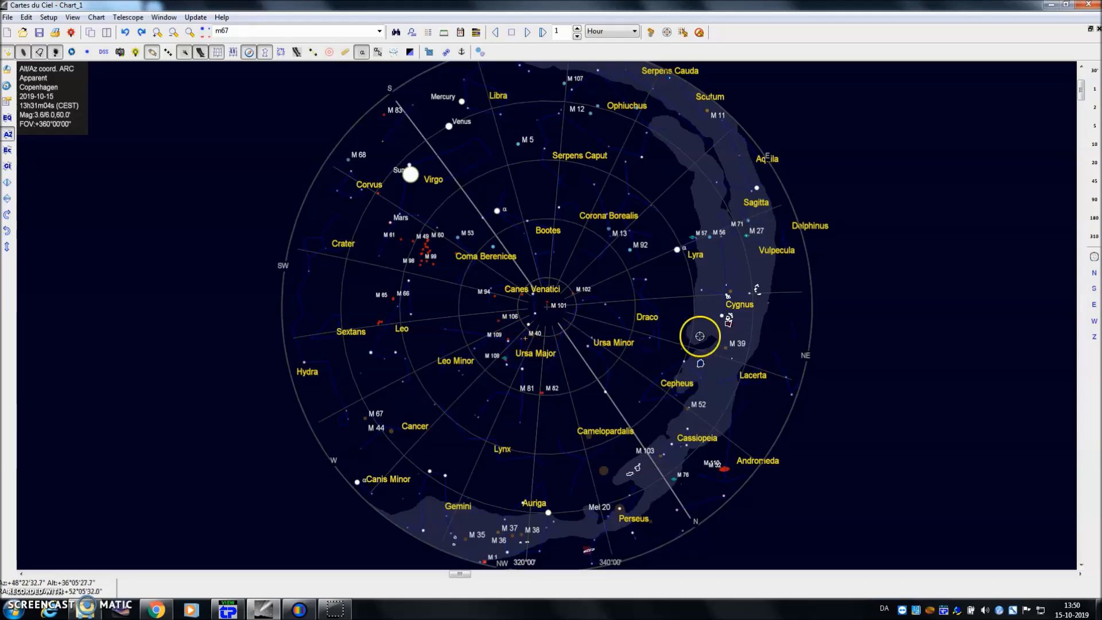
pyautogui.click(140, 18)
pyautogui.click(139, 18)
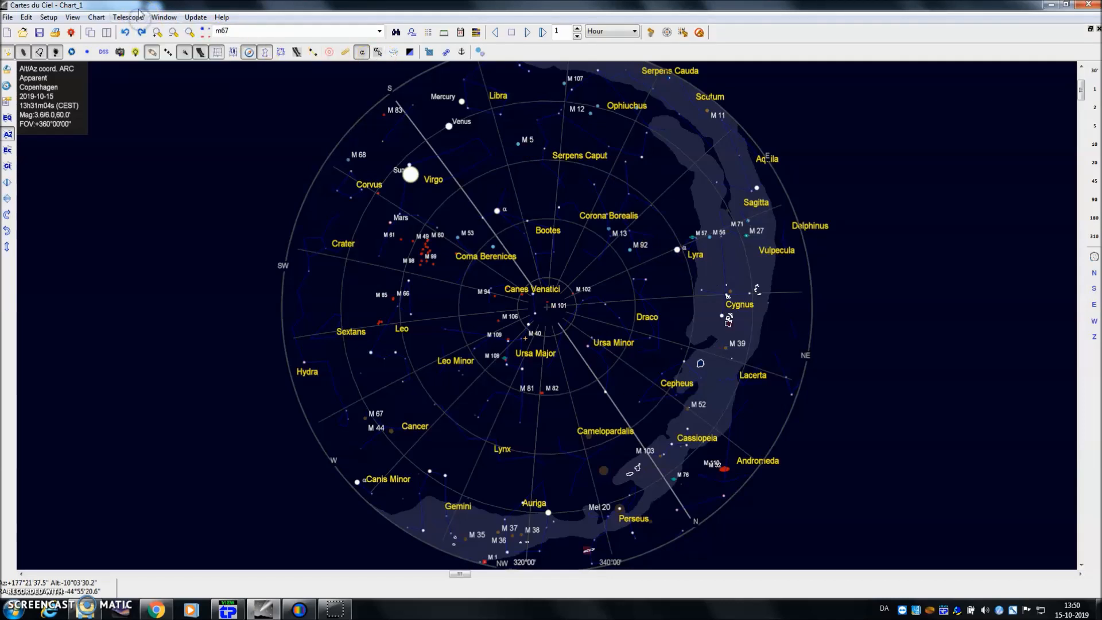
pyautogui.click(130, 18)
pyautogui.click(143, 43)
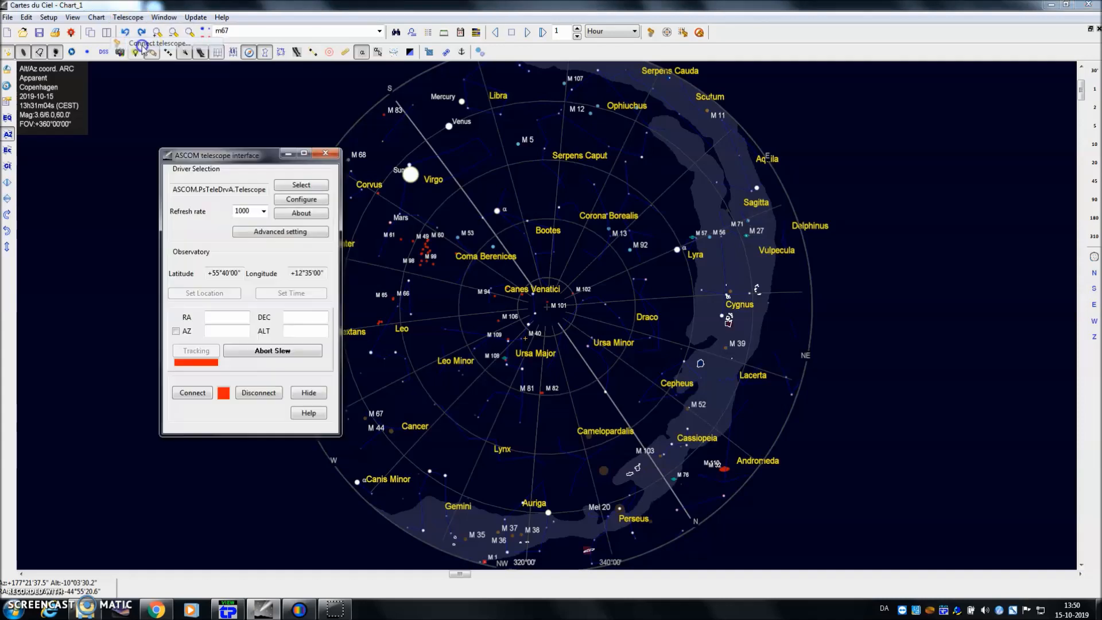
pyautogui.click(186, 393)
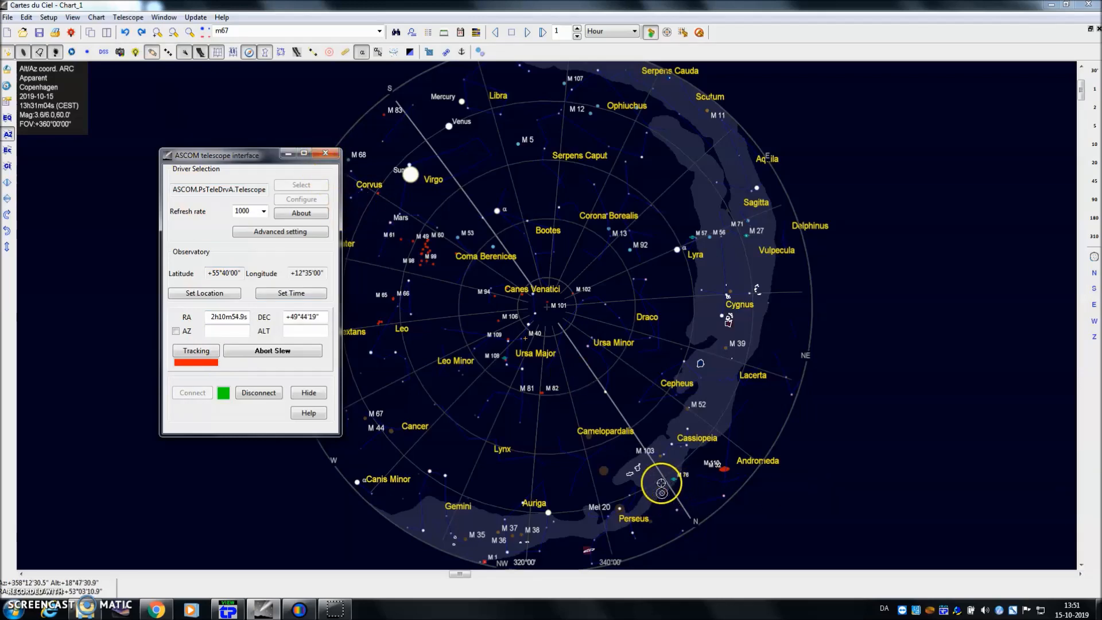
# - Examine the telescope marker near the northern horizon on the sky chart and compare it with the pointing restrictions in TPView
pyautogui.scroll(1, 680, 520)
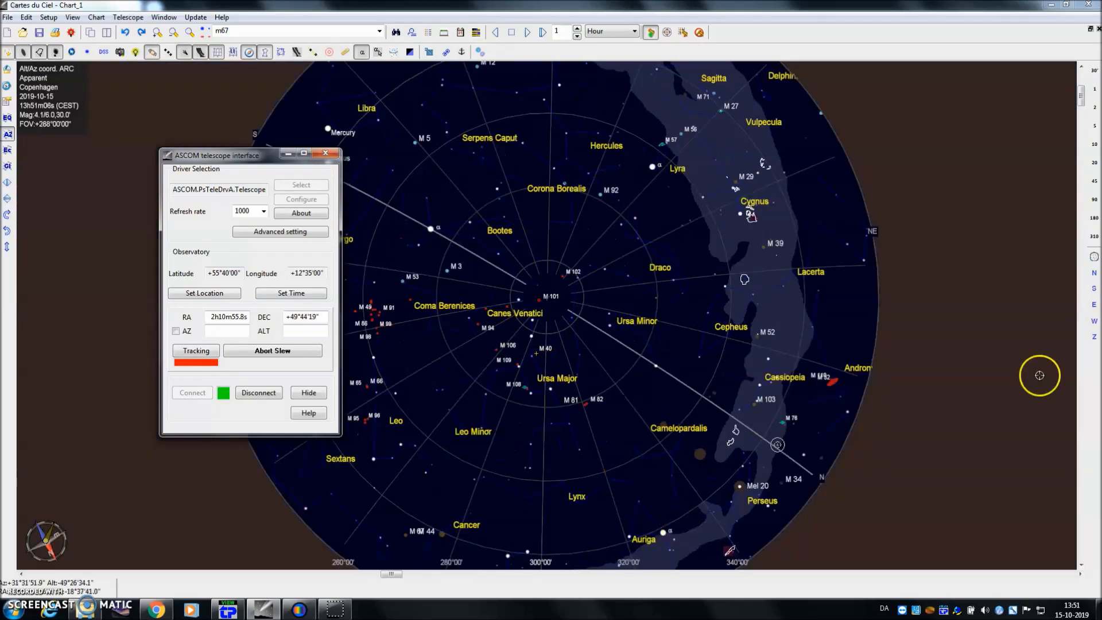
pyautogui.moveTo(1082, 92); pyautogui.dragTo(1082, 250)
pyautogui.scroll(2, 798, 336)
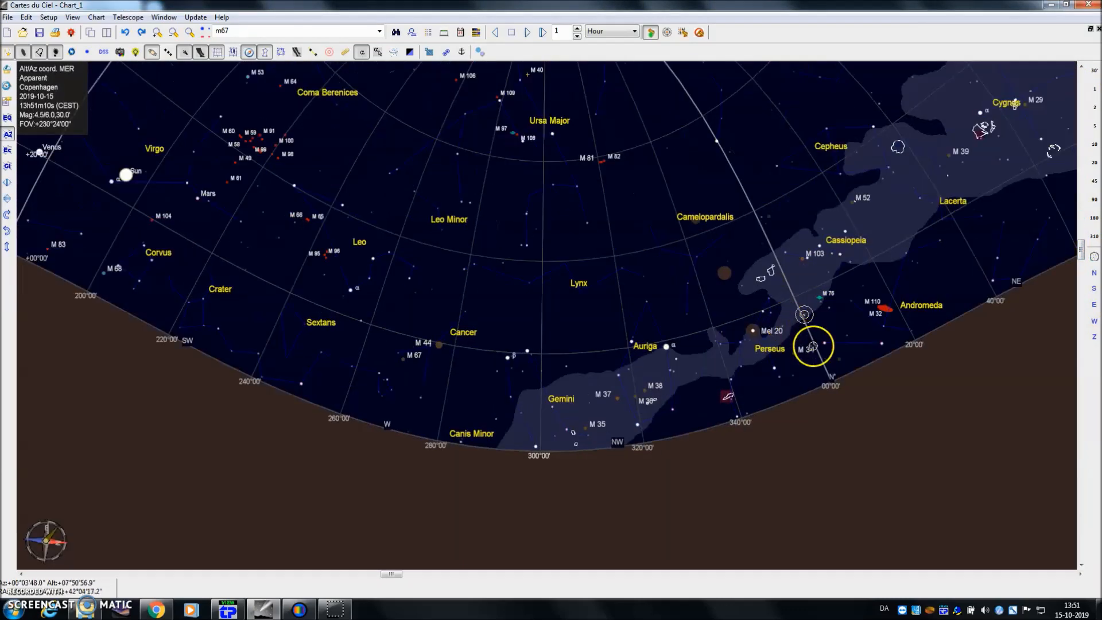
pyautogui.moveTo(396, 574); pyautogui.dragTo(585, 575)
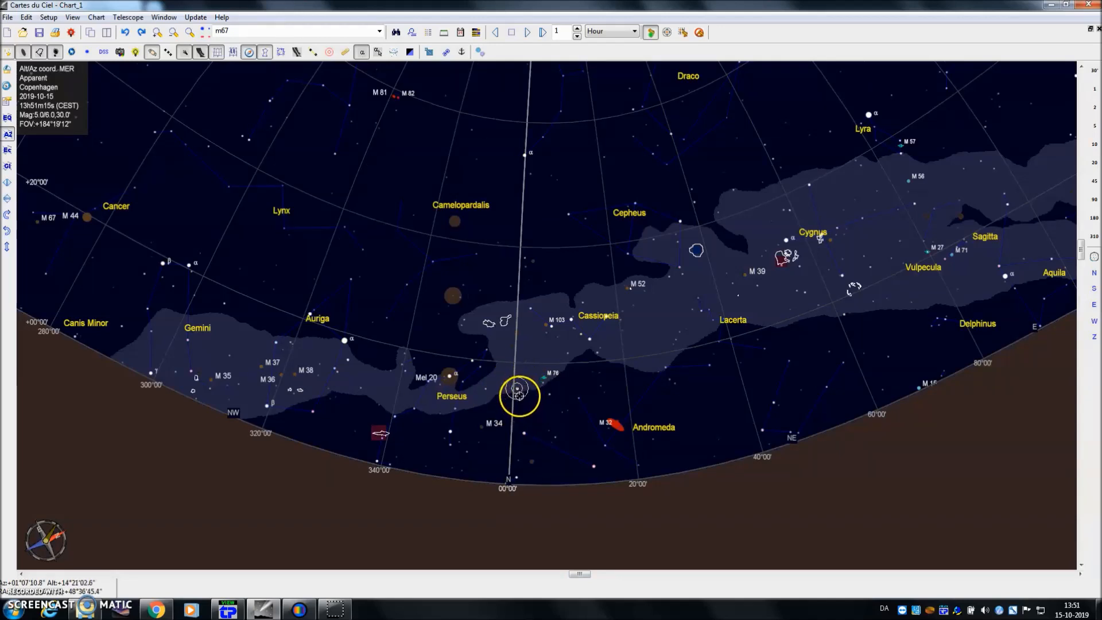
pyautogui.click(237, 612)
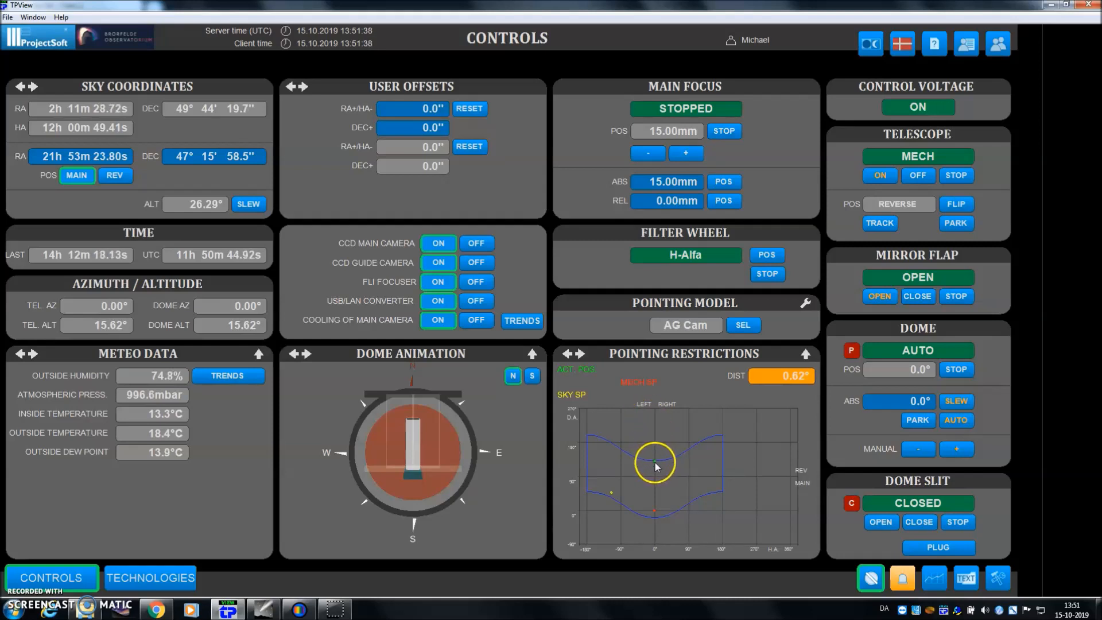
pyautogui.click(263, 609)
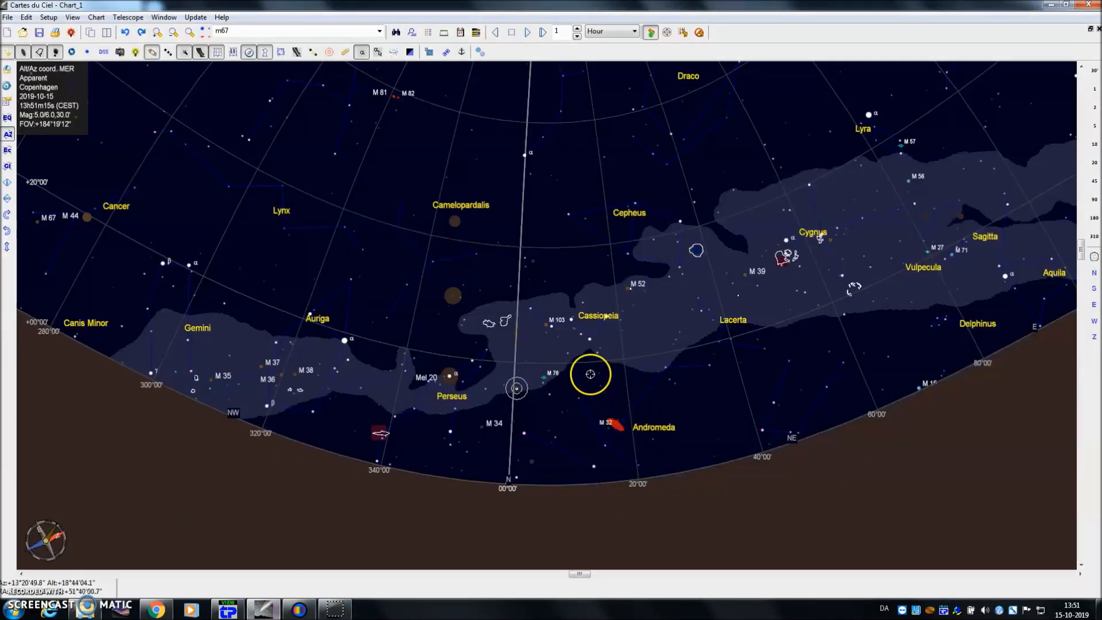
# - Slew the telescope to the star Bet UMi in Ursa Minor and follow its marker on the sky chart
pyautogui.moveTo(1082, 248); pyautogui.dragTo(1090, 129)
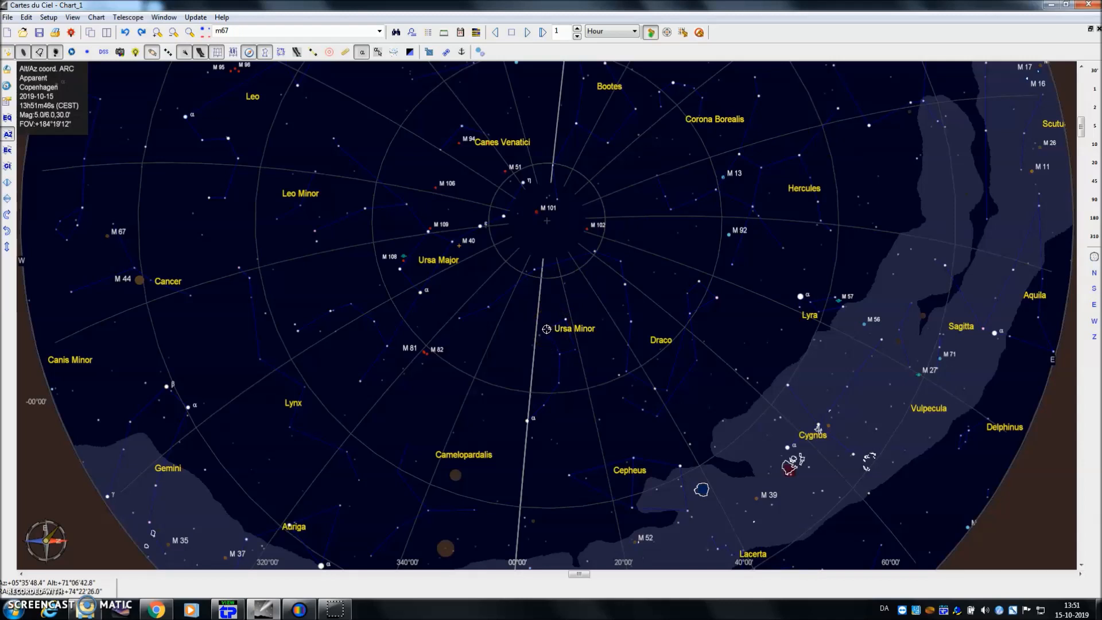
pyautogui.rightClick(547, 329)
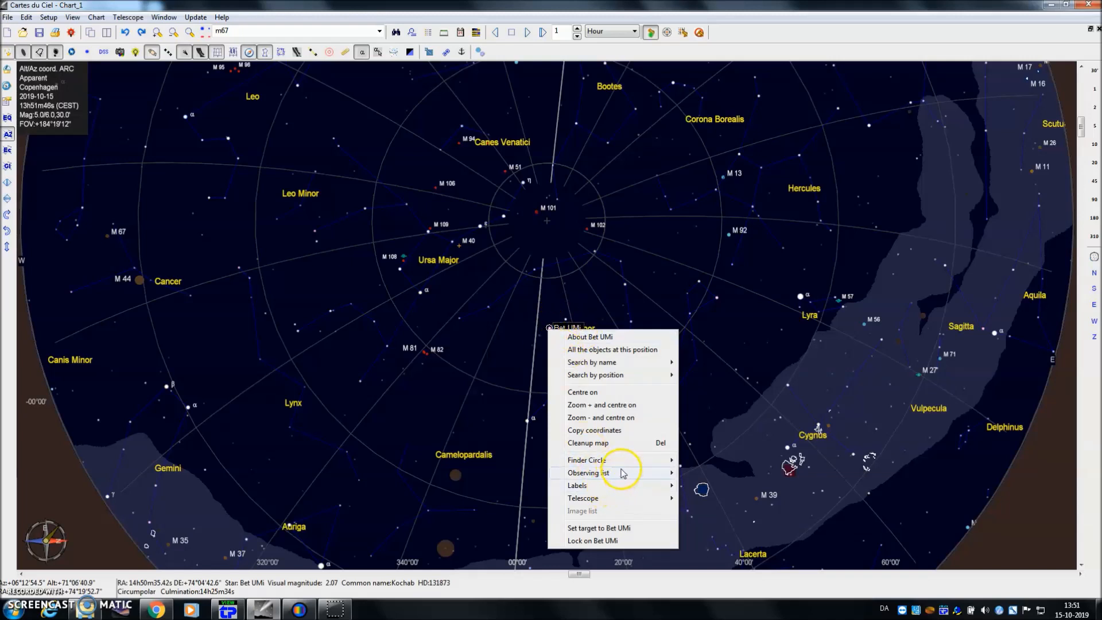
pyautogui.moveTo(612, 498)
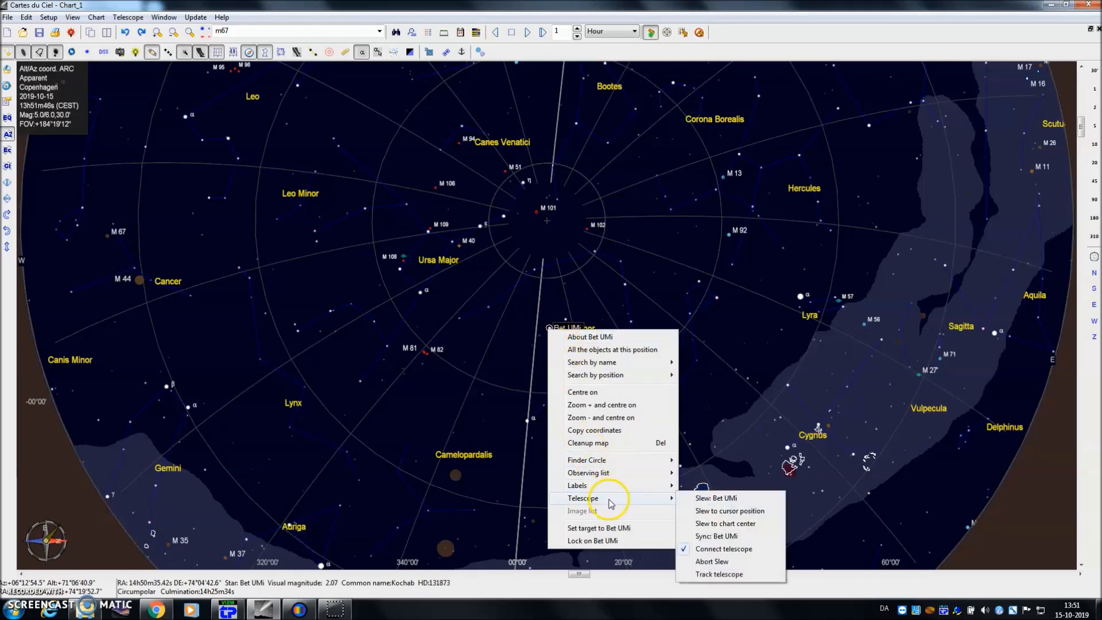
pyautogui.click(707, 500)
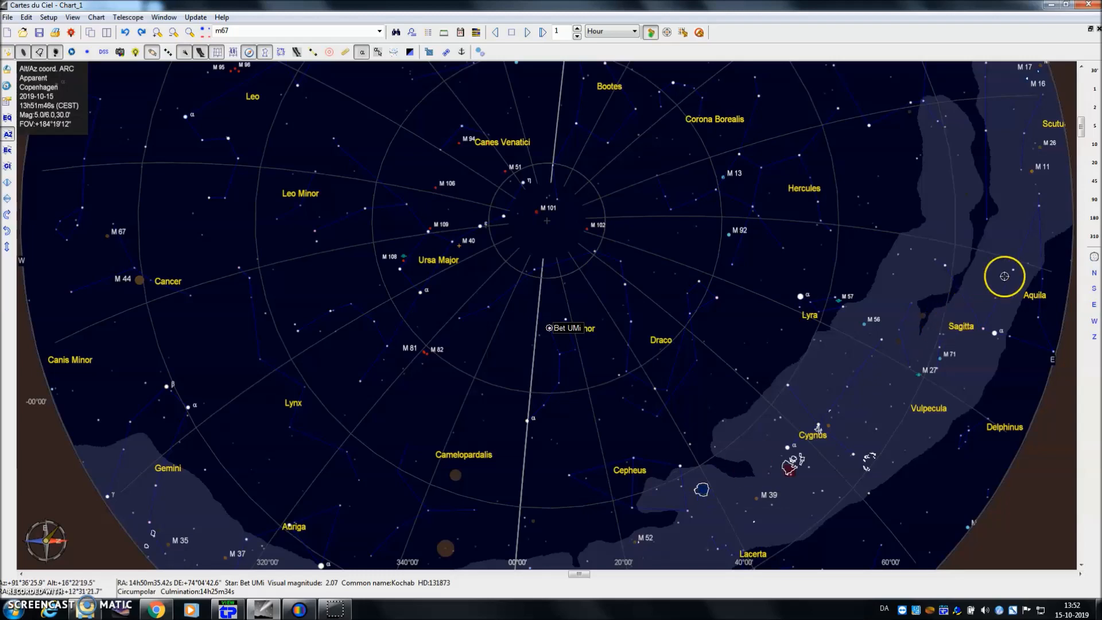
pyautogui.moveTo(1081, 131); pyautogui.dragTo(1082, 188)
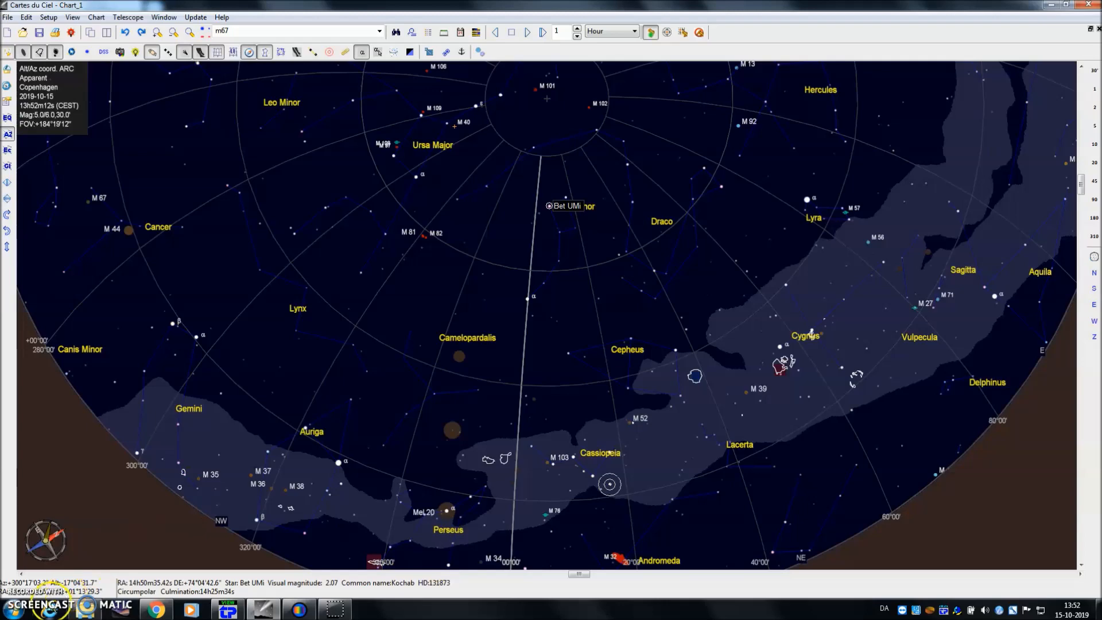
# - Check the camera and focuser status in MaxIm DL during the slew, and return to the Cartes du Ciel chart
pyautogui.moveTo(303, 614)
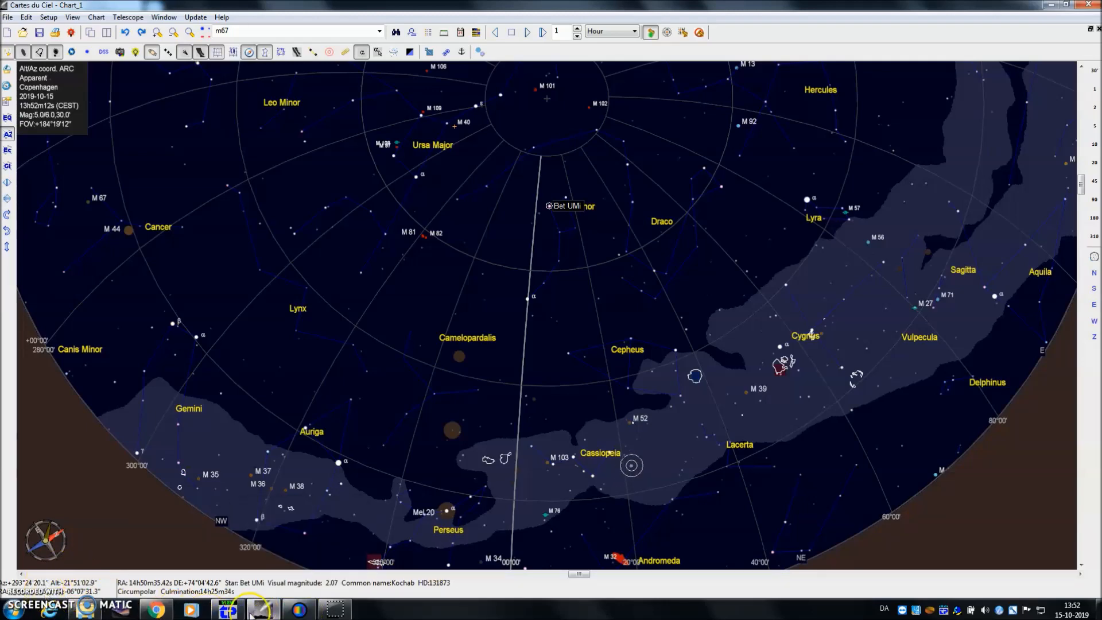
pyautogui.click(291, 613)
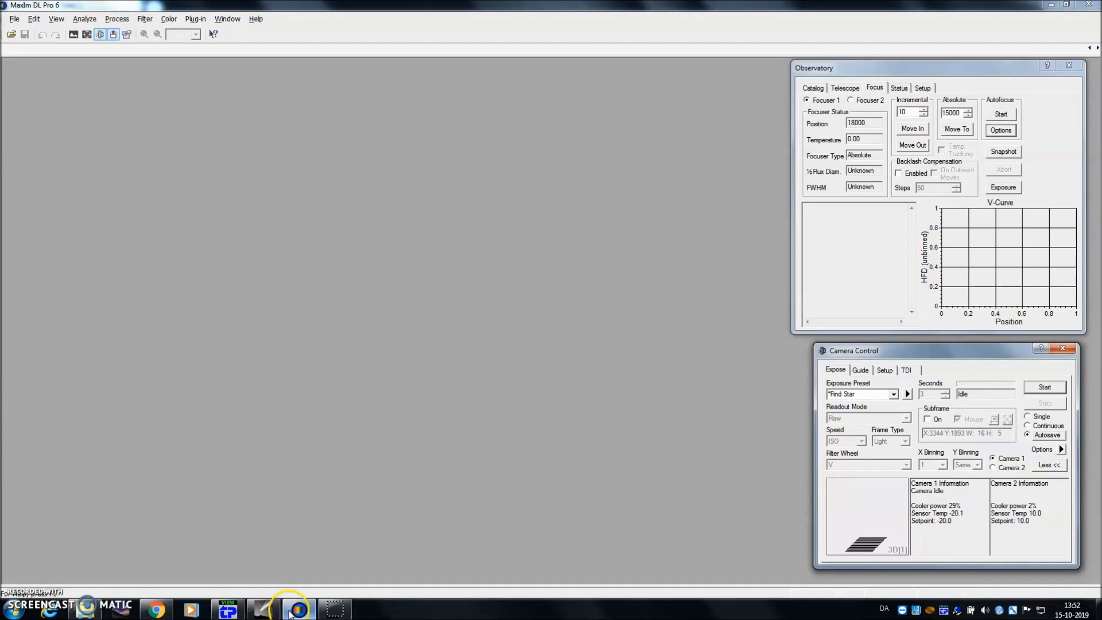
pyautogui.click(296, 611)
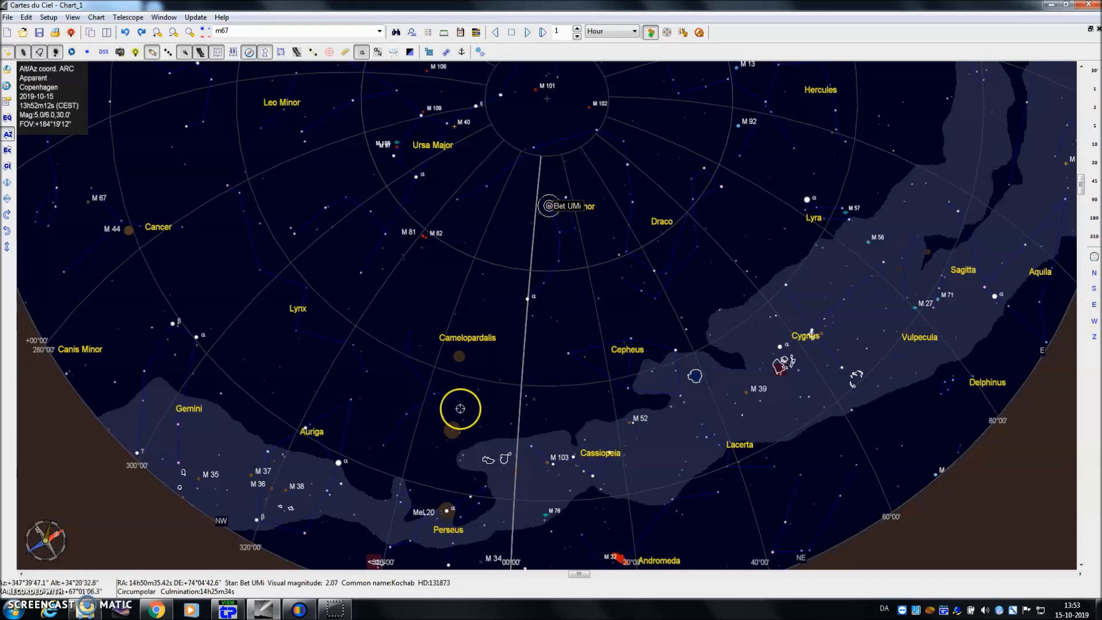
# - Switch to MaxIm DL and set Camera 1 to a single 4-second exposure with the Light frame type
pyautogui.click(311, 610)
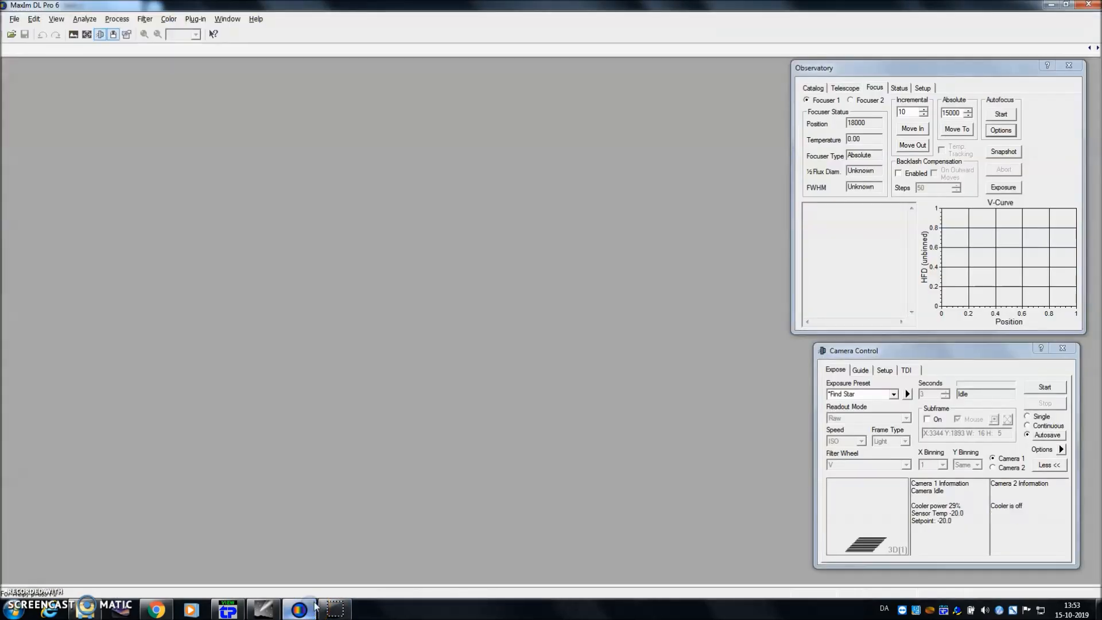
pyautogui.click(1026, 416)
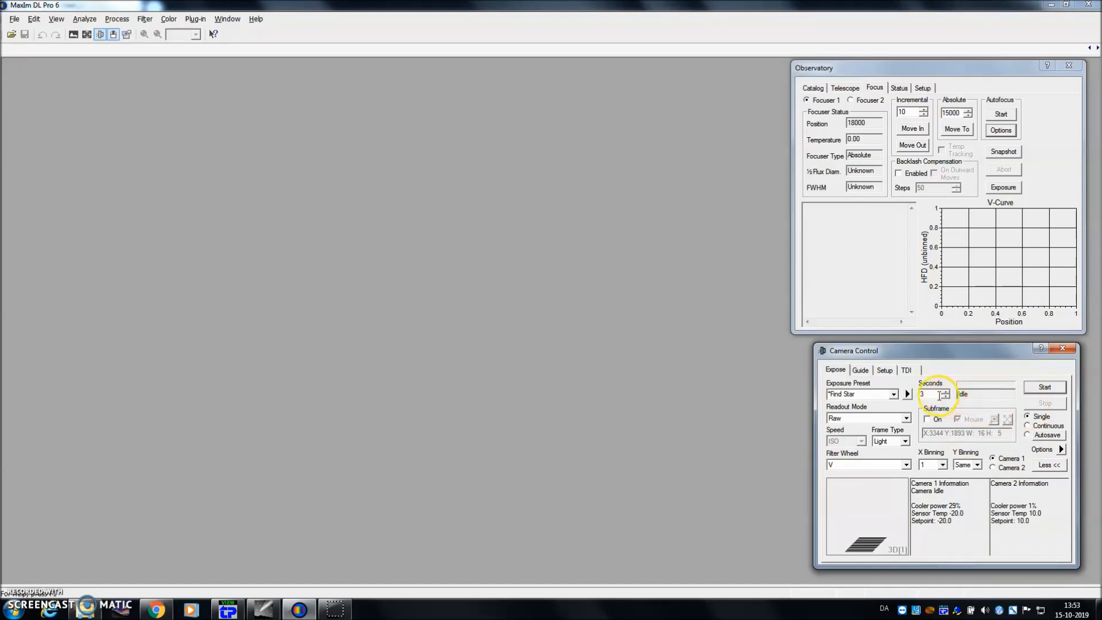
pyautogui.click(946, 394)
pyautogui.click(876, 442)
pyautogui.click(885, 452)
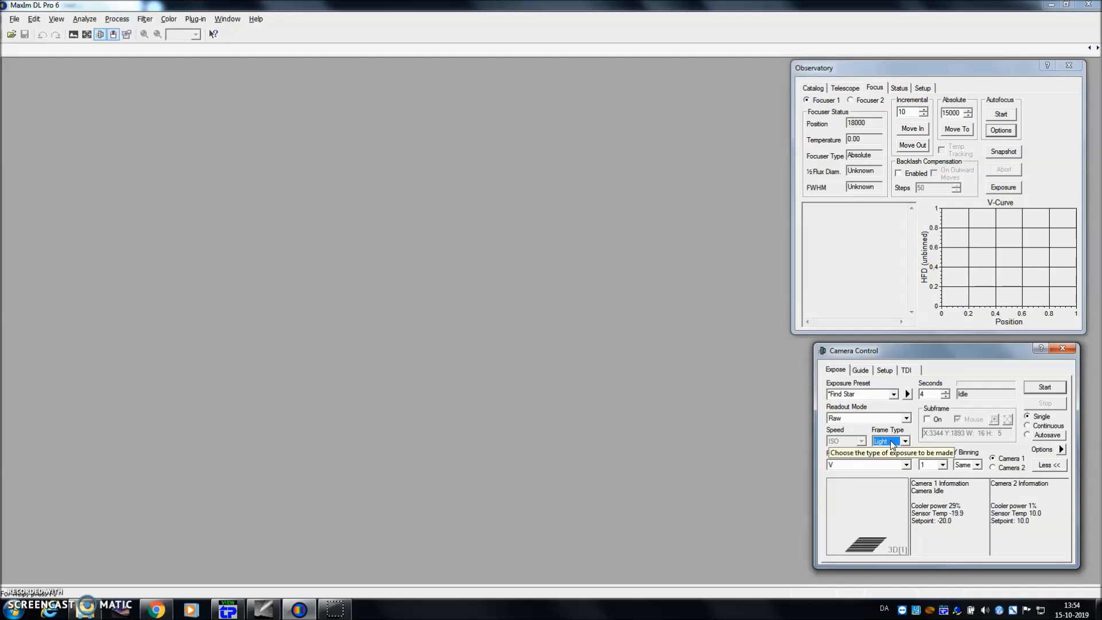
pyautogui.click(893, 443)
pyautogui.click(886, 451)
# - Select the V filter, take the exposure with Camera 1 and inspect the full captured frame
pyautogui.click(870, 465)
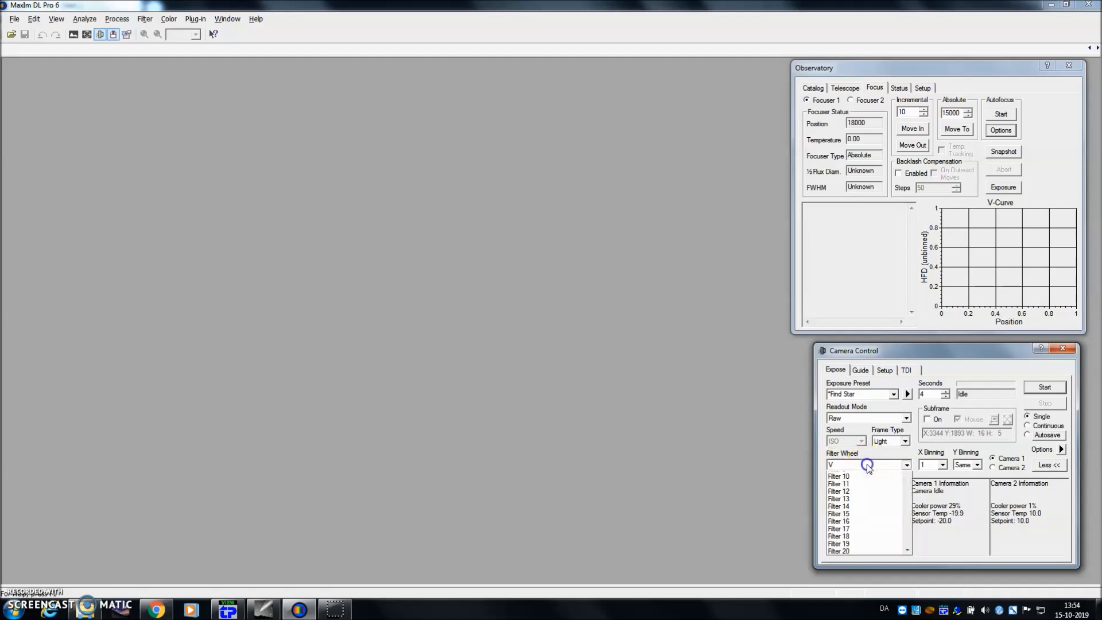
pyautogui.click(847, 498)
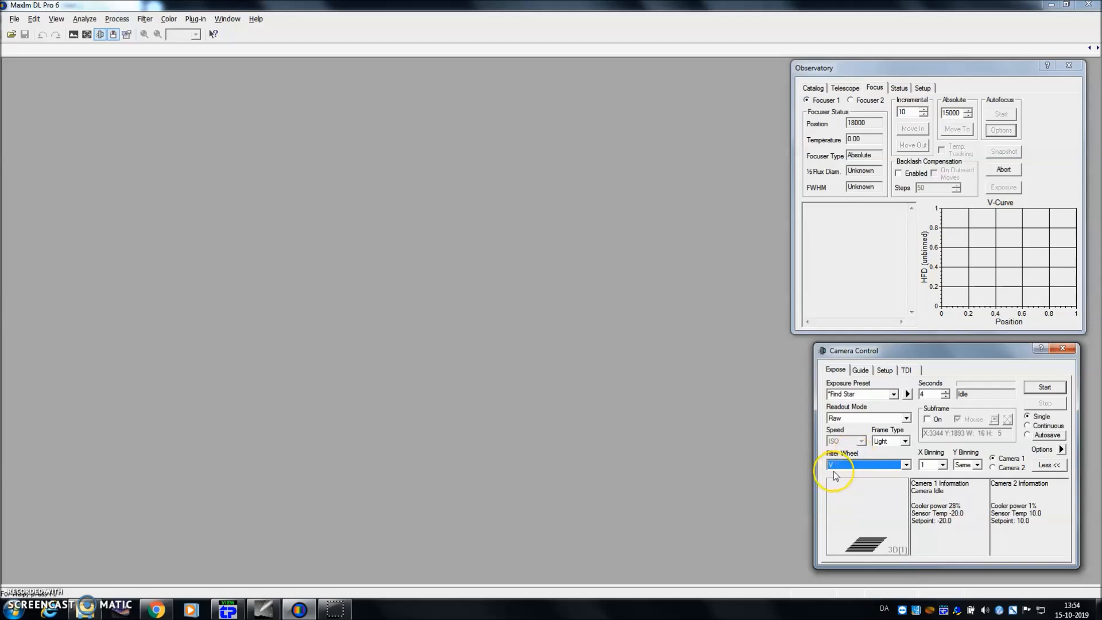
pyautogui.click(1045, 387)
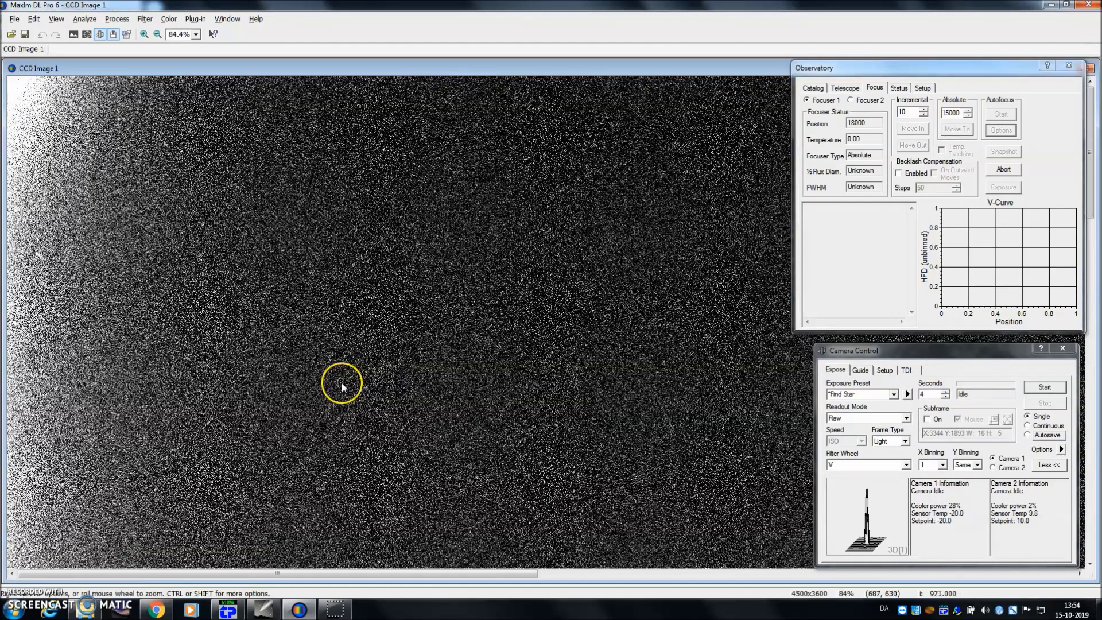
pyautogui.scroll(-3, 343, 383)
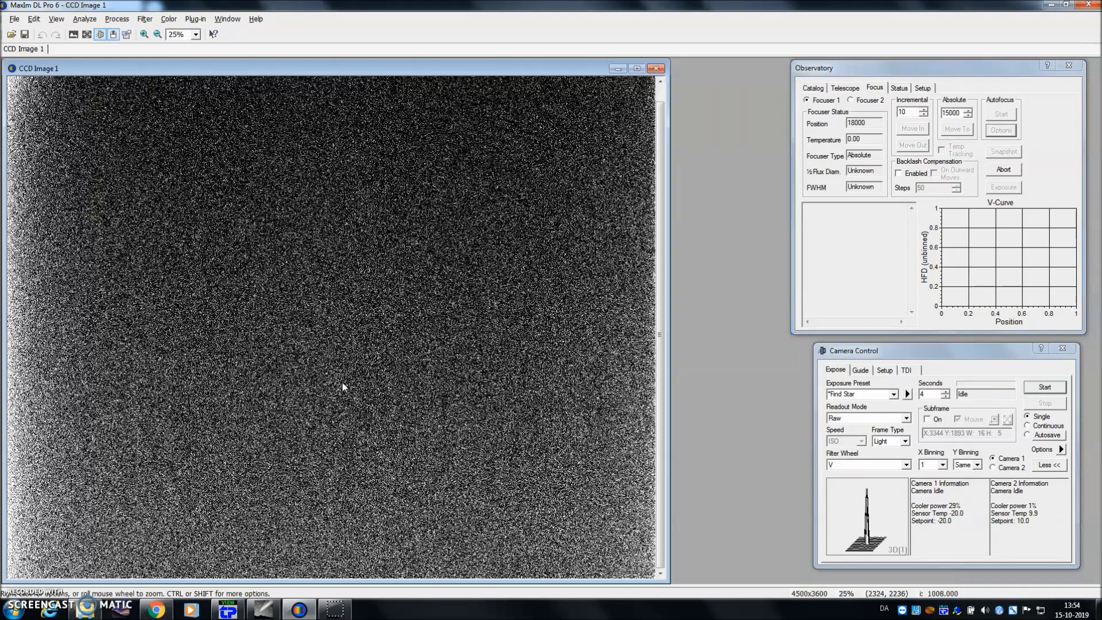